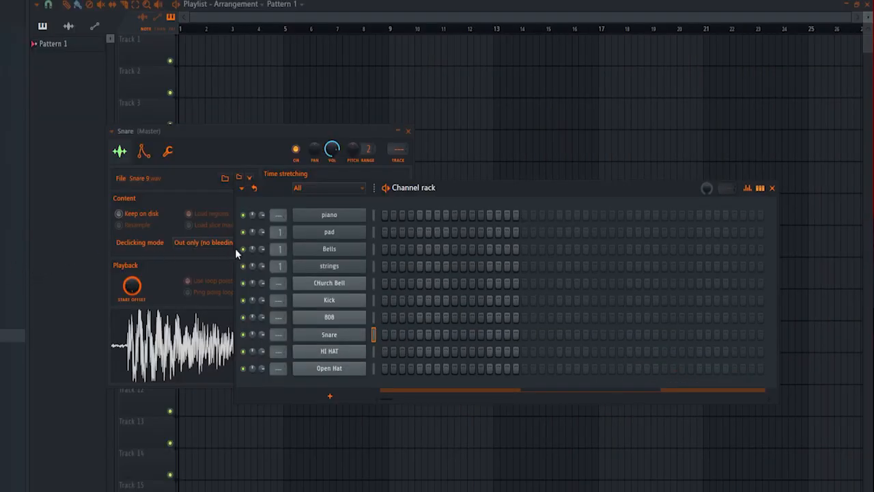
Step: Close the Snare channel's settings and load the LA Custom C7 - Cinematic preset for the piano channel
left_click(407, 131)
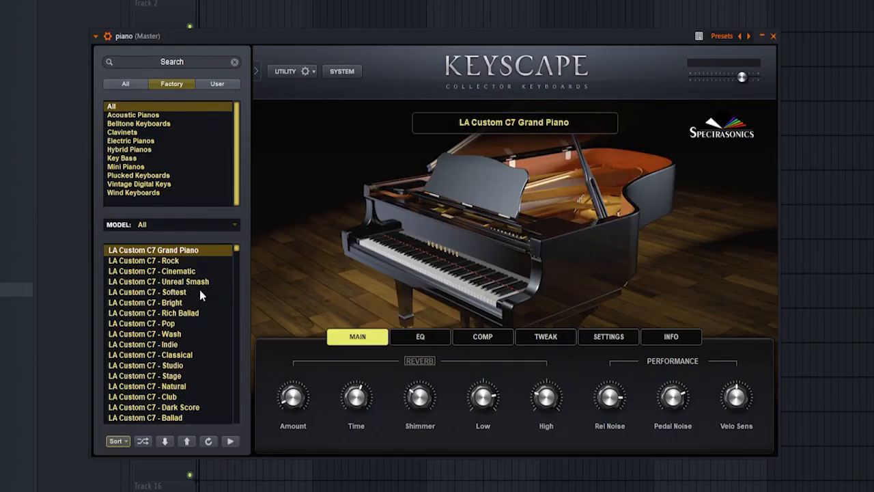
left_click(179, 272)
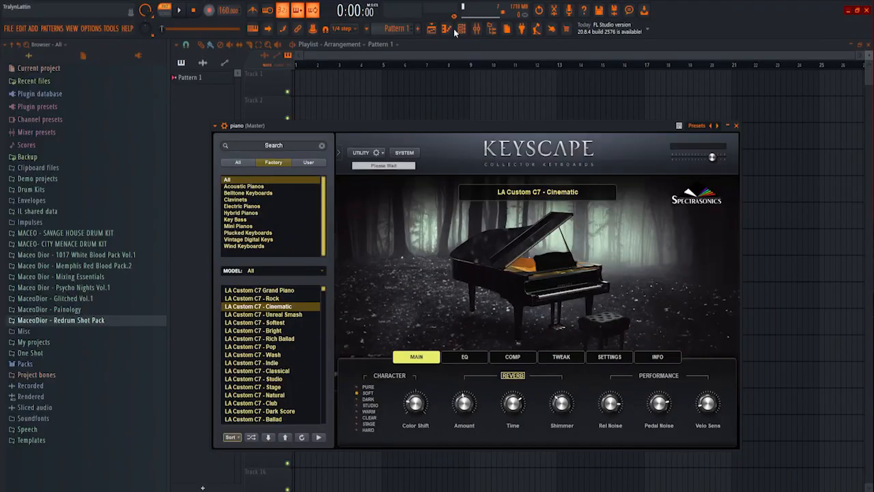
Step: Open the piano channel's piano roll and view the root notes and scales offered for scale highlighting
left_click(461, 29)
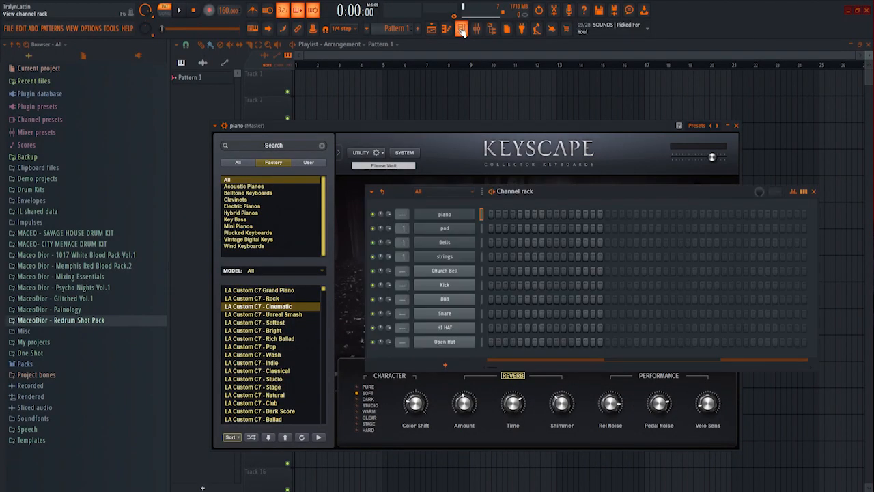
left_click(446, 29)
left_click(176, 44)
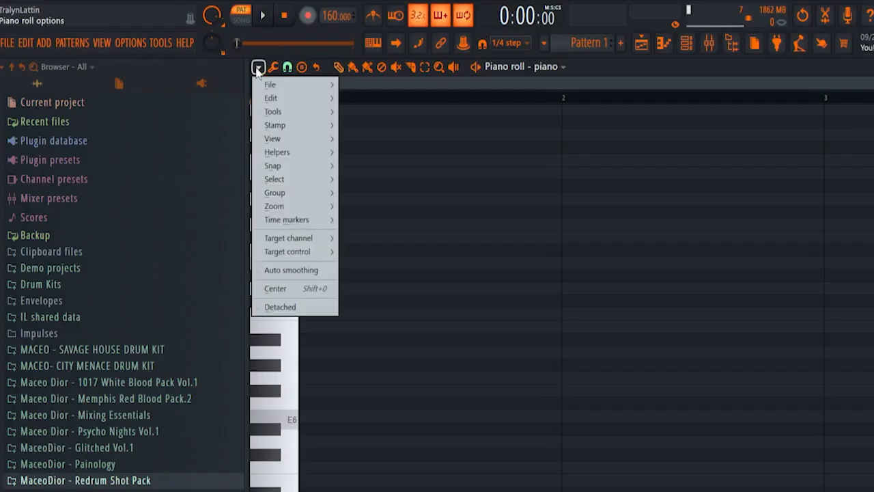
mouse_move(193, 104)
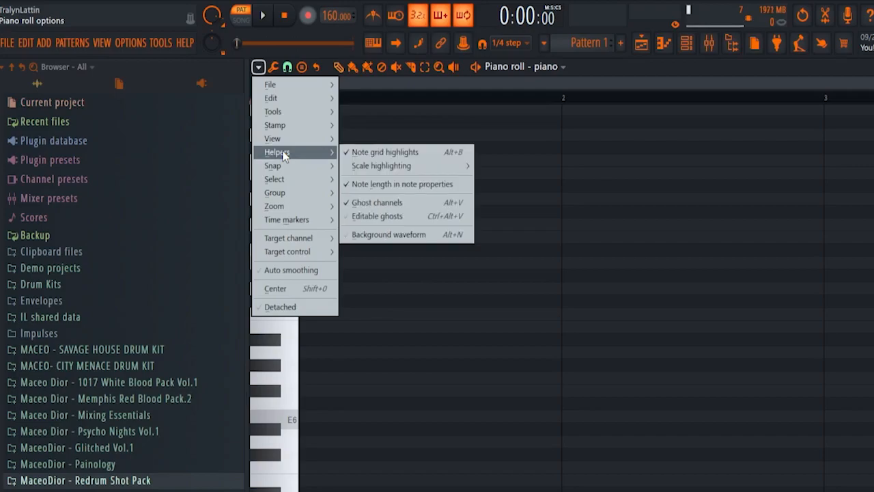
mouse_move(372, 166)
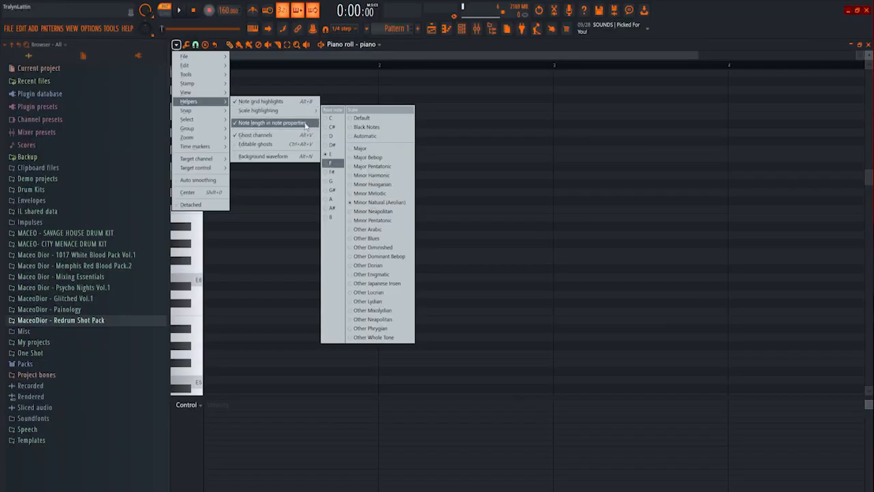
left_click(111, 67)
Step: Choose a snap finer than Bar and record two two-bar piano chords, C5–D#5–G5 and C5–D5–G5
left_click(176, 44)
left_click(196, 44)
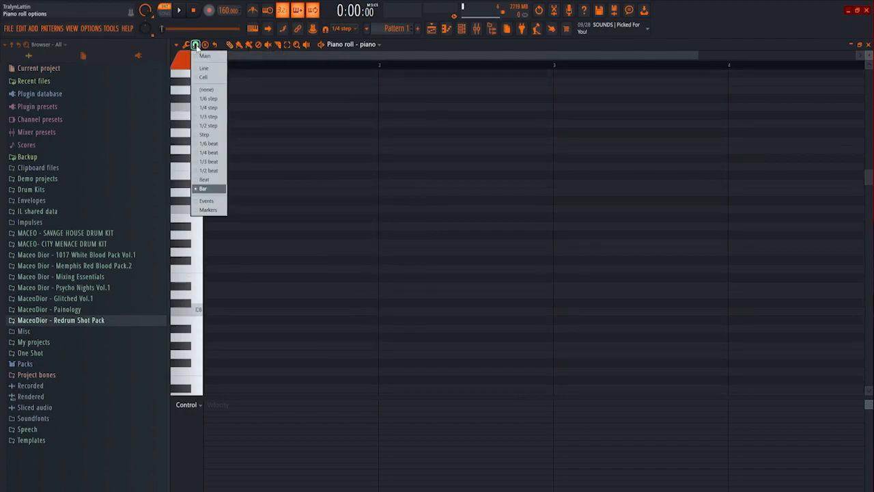
left_click(204, 139)
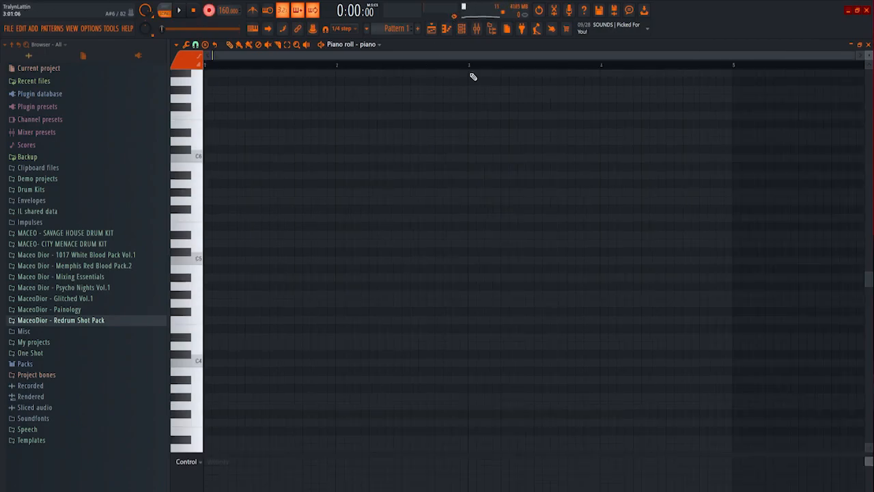
key("space")
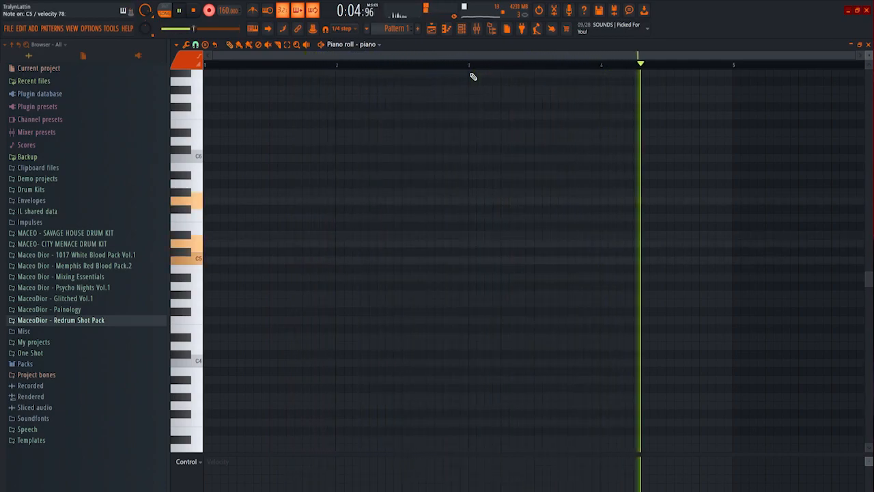
key("space")
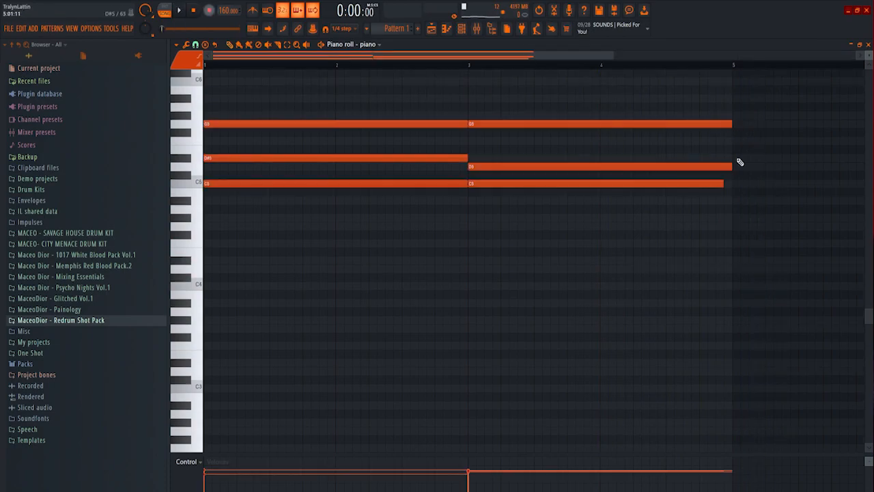
Step: Duplicate the four-bar piano chord progression so it fills eight bars
scroll(647, 66, "down", 3)
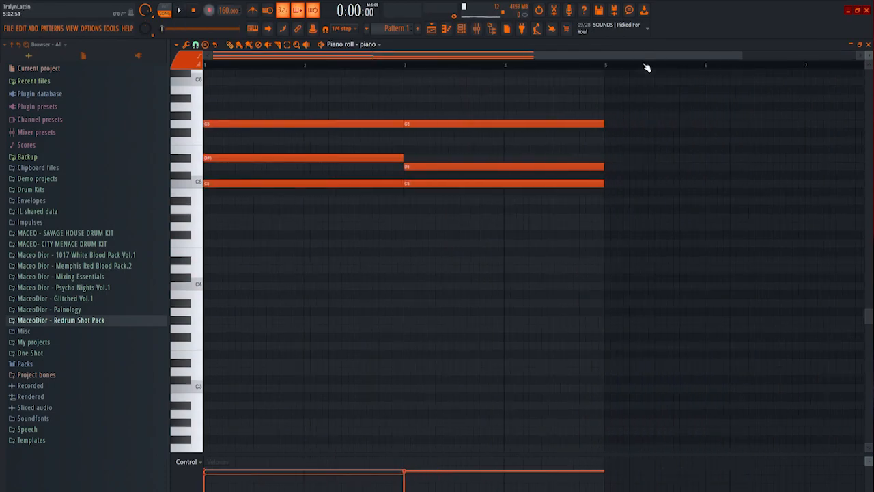
left_click_drag(578, 94, 273, 170)
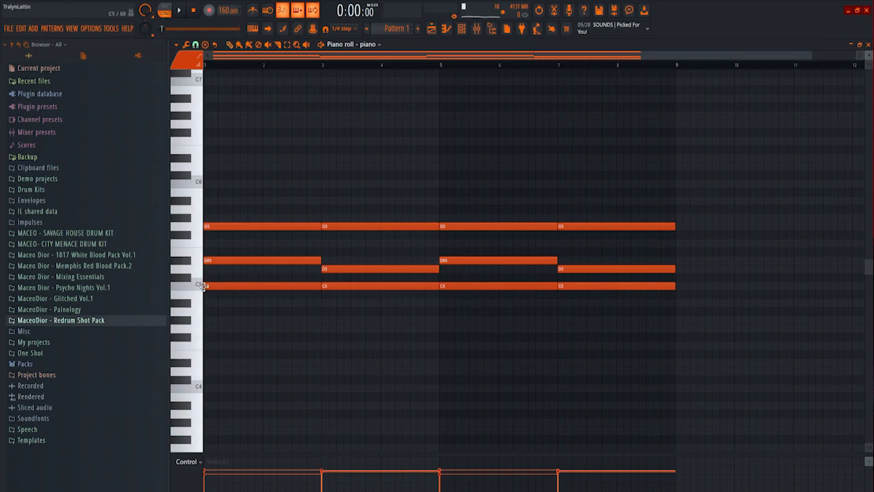
Step: Duplicate all the C5 notes two octaves lower as a C3 bass line, keeping the originals
scroll(471, 300, "down", 3)
left_click_drag(684, 204, 224, 212)
key("ctrl+Down")
key("ctrl+Down")
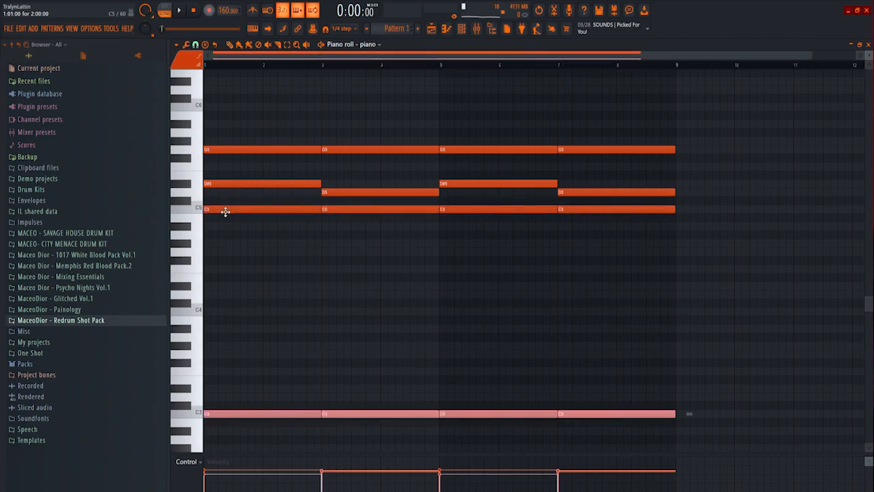
Step: Play back the piano chords with the C3 bass line and select the second bass note
key("space")
scroll(399, 268, "down", 3)
left_click(400, 269, "ctrl")
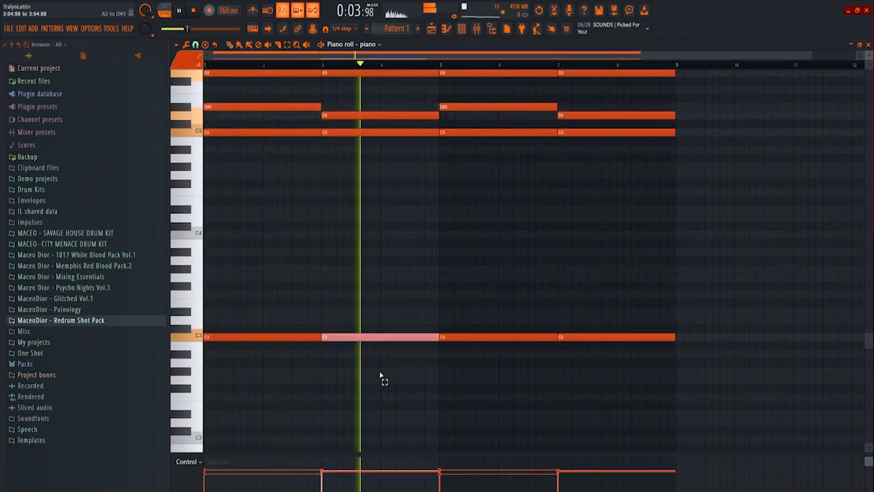
key("space")
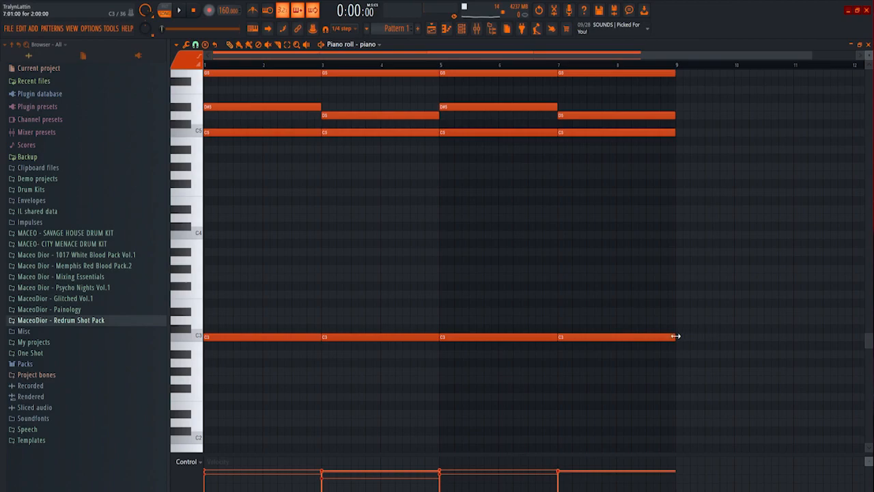
Step: Shorten the last C3 bass note to one bar, and place a one-bar D3 note at bar 8
mouse_move(591, 340)
left_mouse_down()
mouse_move(655, 307)
mouse_move(645, 309)
left_mouse_up()
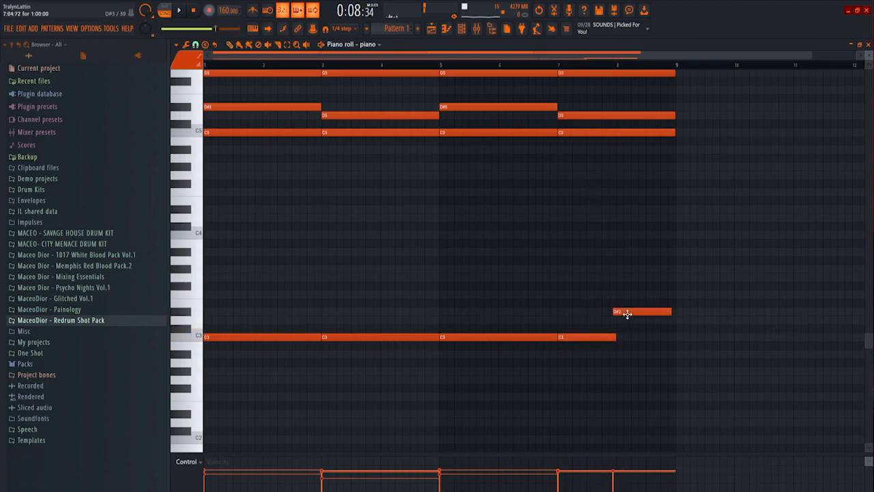
left_click_drag(627, 314, 630, 321)
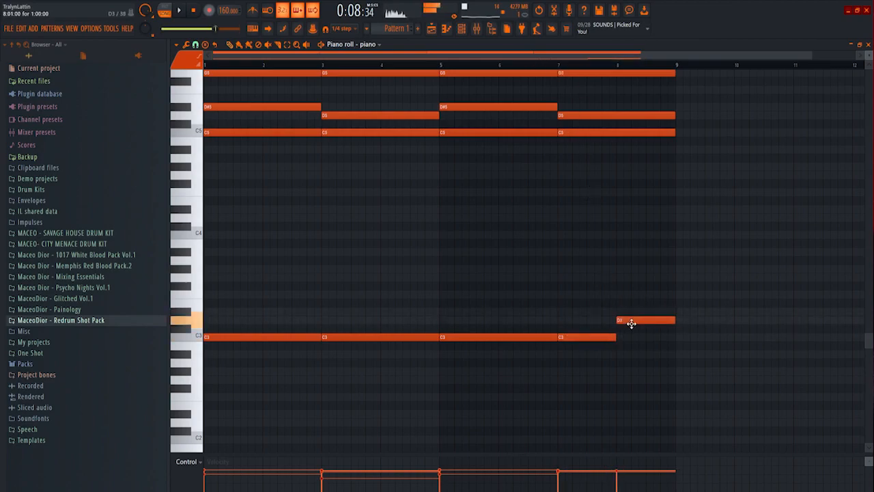
key("space")
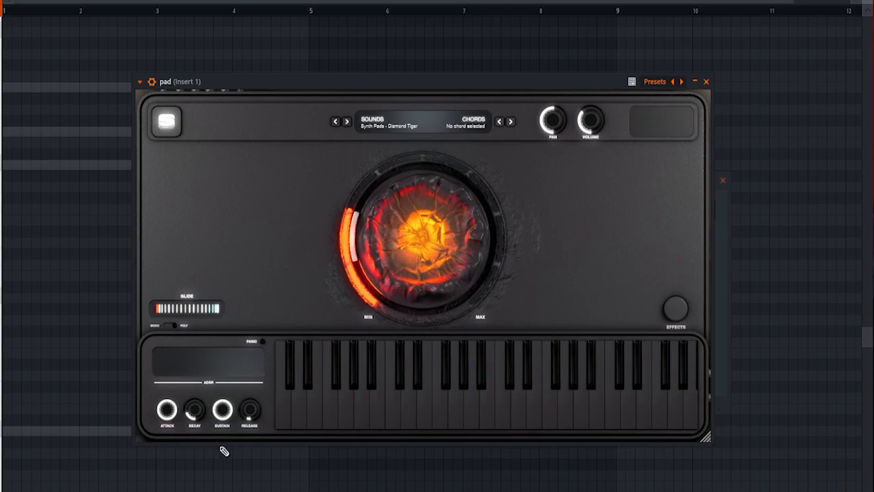
Step: Show the pad synth's effects controls and turn its large central dial down
left_click(675, 309)
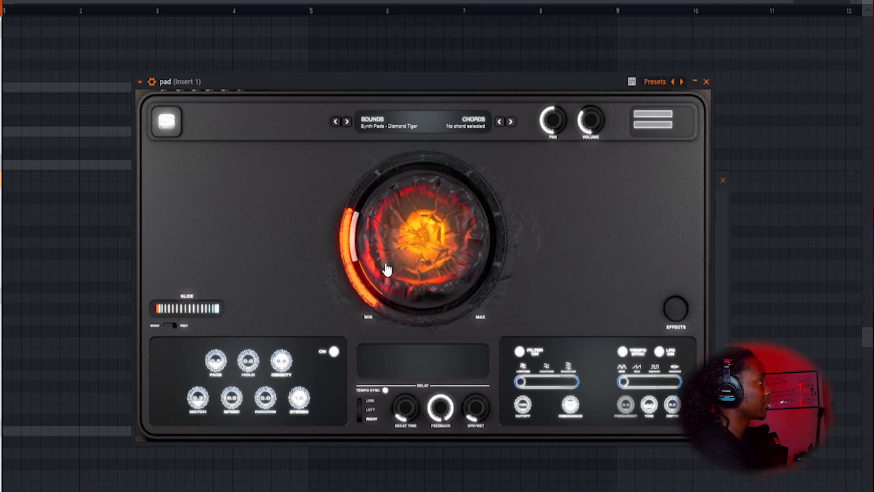
left_click_drag(384, 269, 393, 285)
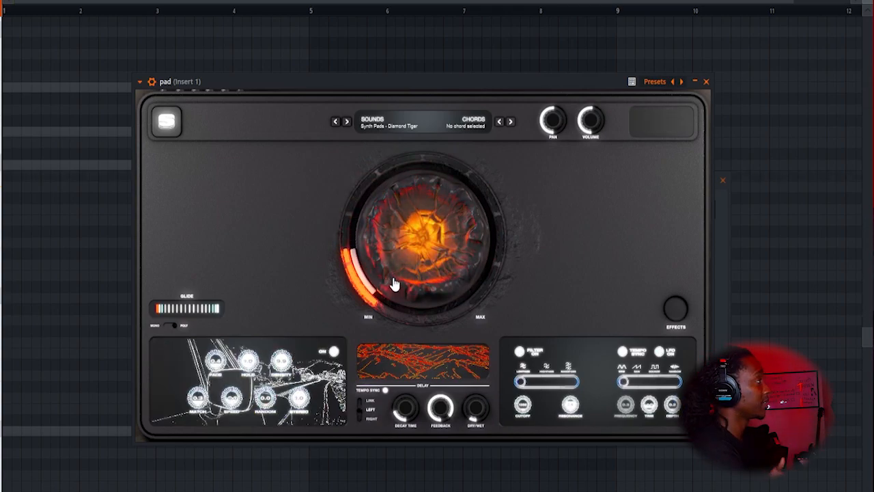
Step: Browse the pad synth's list of sound presets
left_click(374, 123)
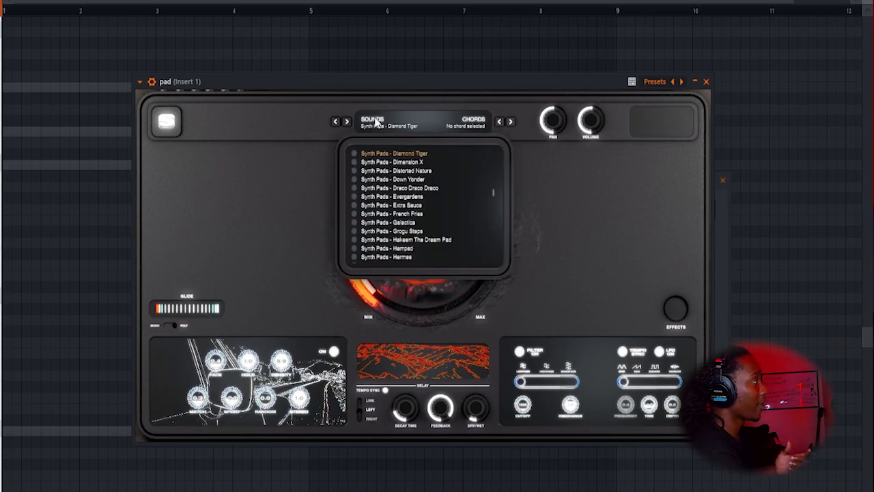
scroll(496, 194, "up", 5)
scroll(495, 219, "down", 15)
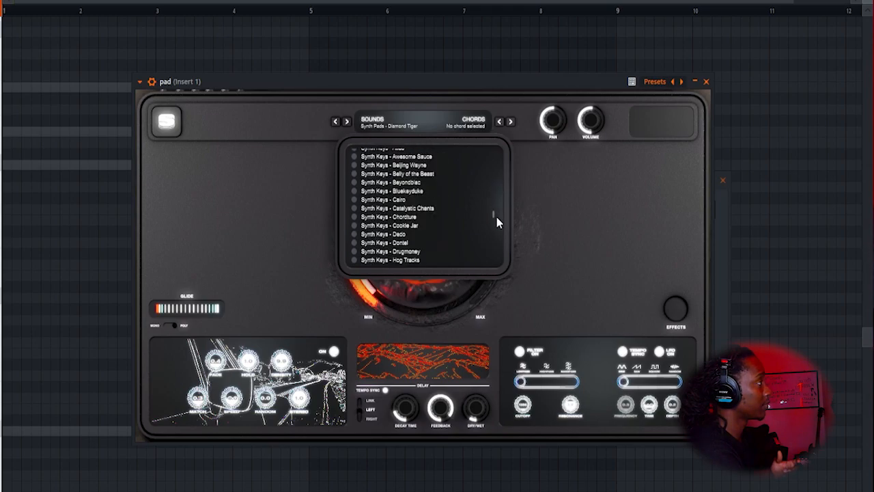
Step: Choose the Dark - Barbies - C Minor chord set for the pad synth
left_click(480, 127)
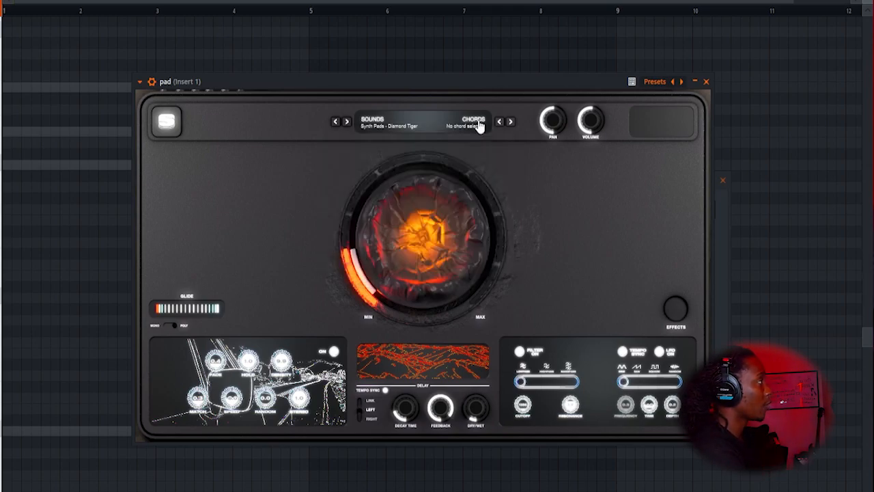
left_click(478, 123)
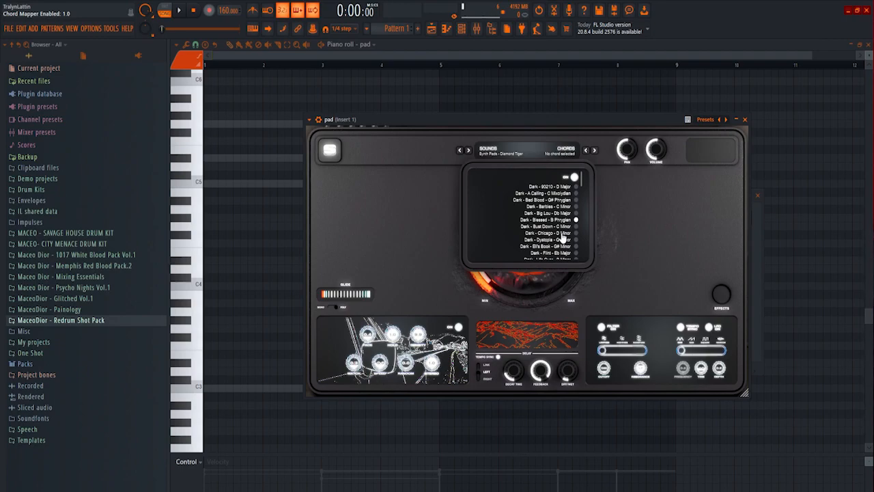
left_click(565, 206)
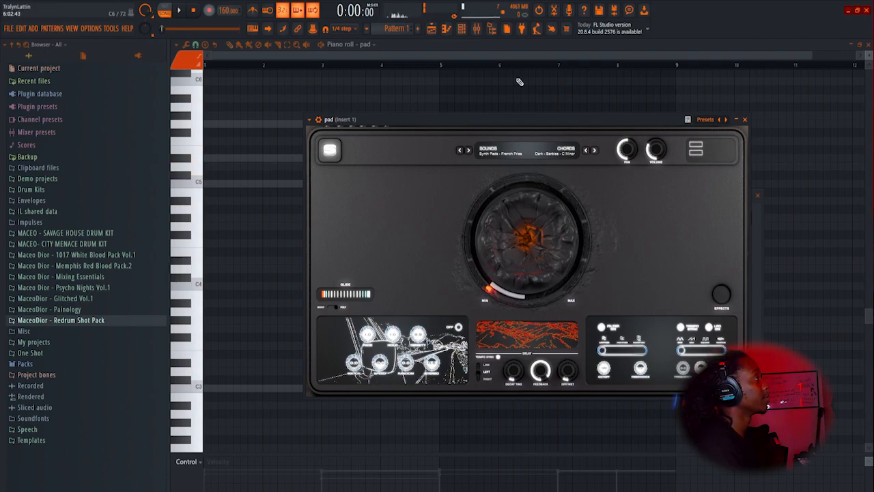
Step: Load the Pad Thai sound from Synth Pads, turn the central dial up near maximum, and close the pad synth
left_click(744, 119)
left_click(389, 233)
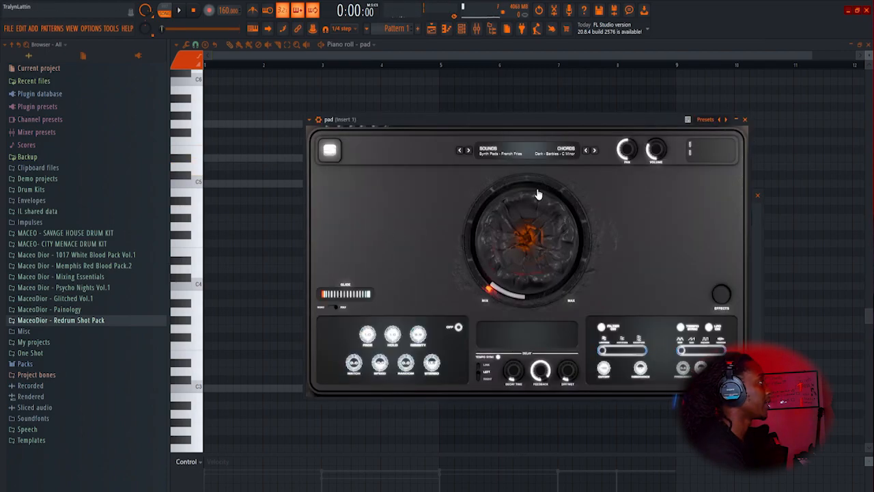
left_click(491, 151)
left_click(535, 239)
left_click_drag(535, 239, 542, 238)
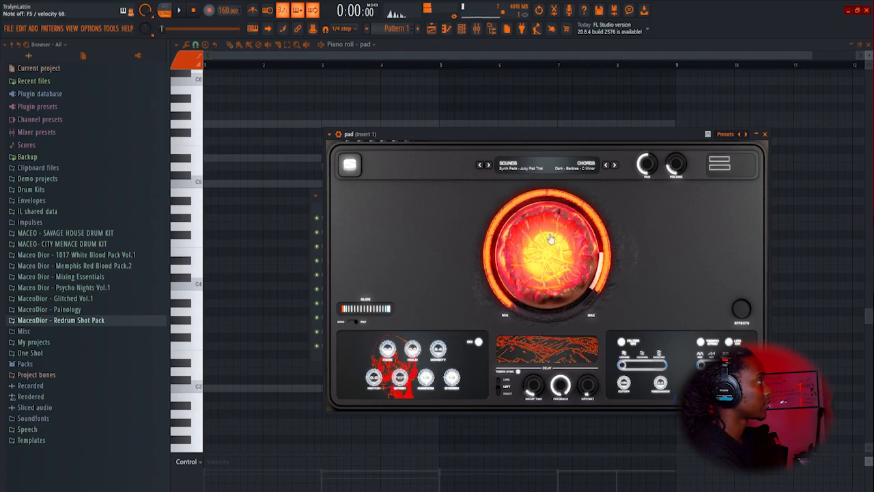
left_click(765, 135)
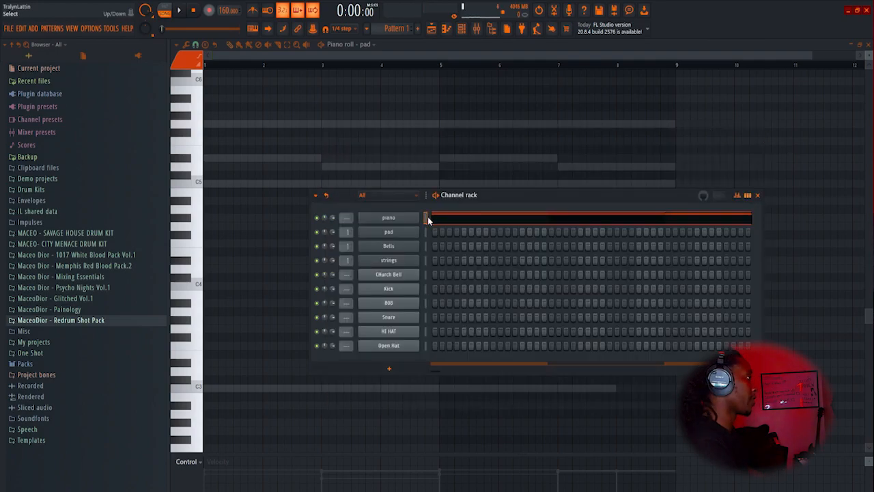
Step: Paste the piano notes into the pad channel's piano roll and raise them one octave
key("F7")
key("ctrl+v")
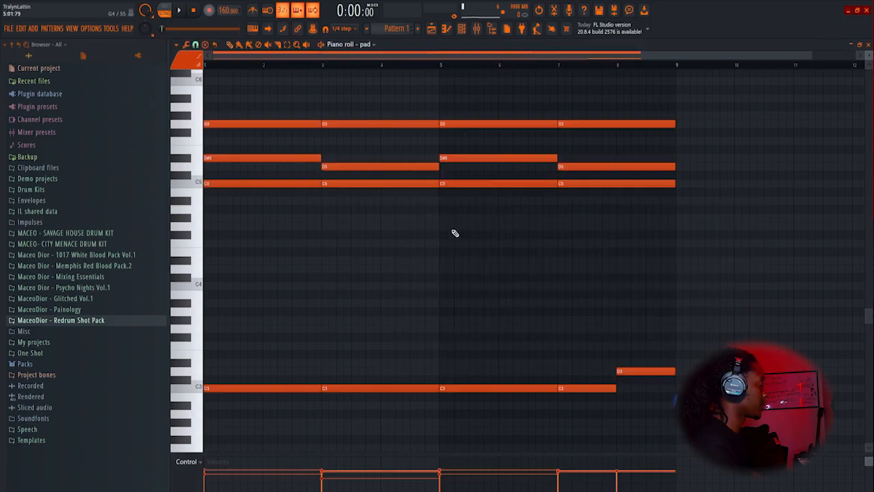
key("ctrl+Up")
scroll(455, 233, "up", 7)
Step: Duplicate the pad's C6-octave chord notes one octave higher, keeping the originals
left_click_drag(753, 188, 191, 376)
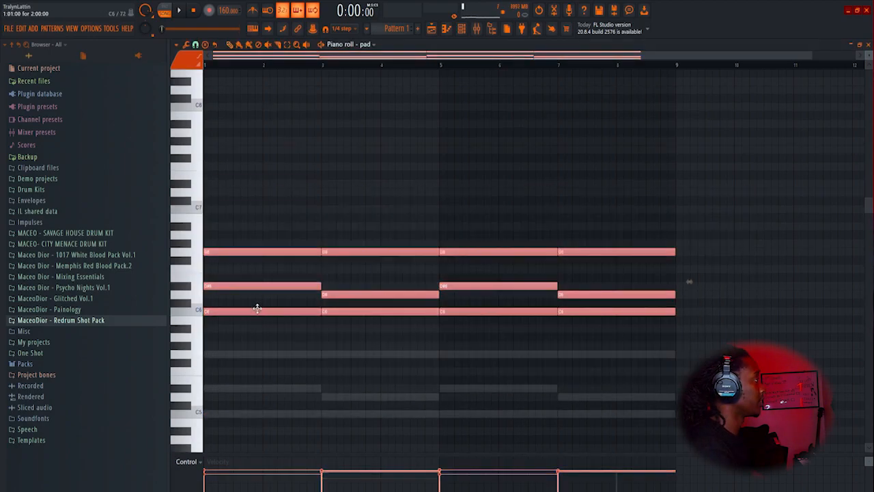
key("ctrl+Up")
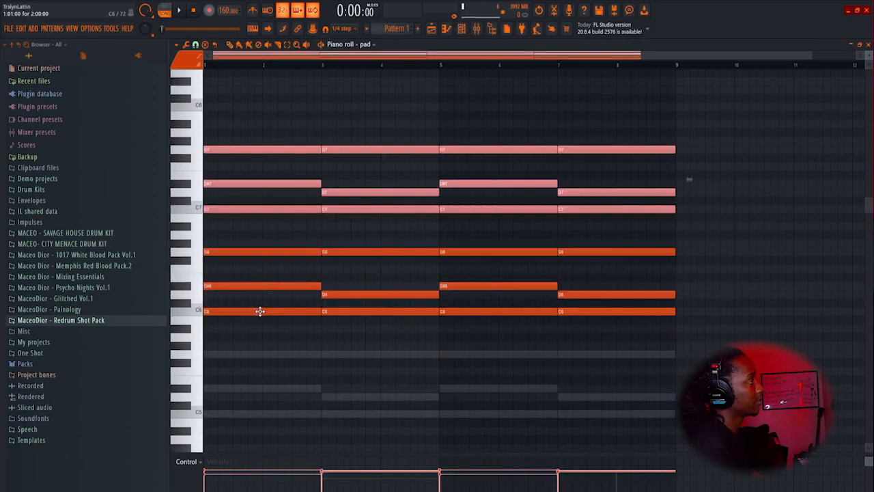
left_click(681, 246)
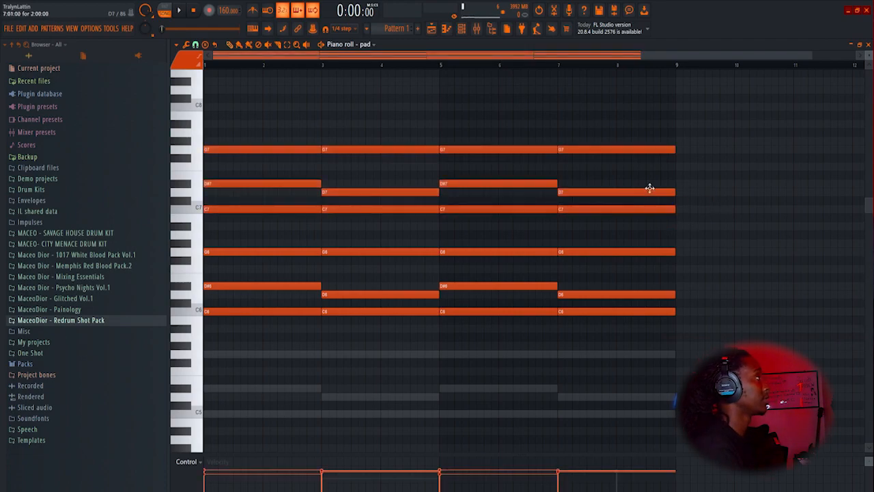
Step: Lower the pad channel's volume in the channel rack while the pattern plays
key("space")
key("F6")
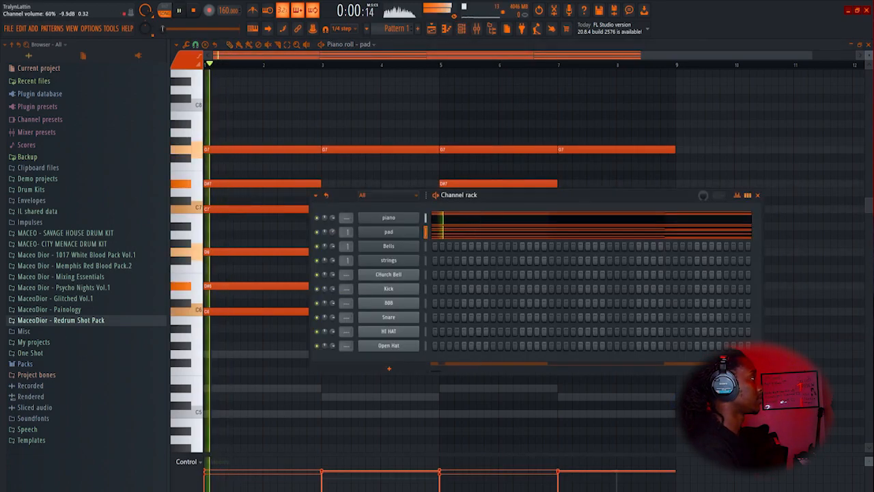
left_click_drag(333, 232, 333, 250)
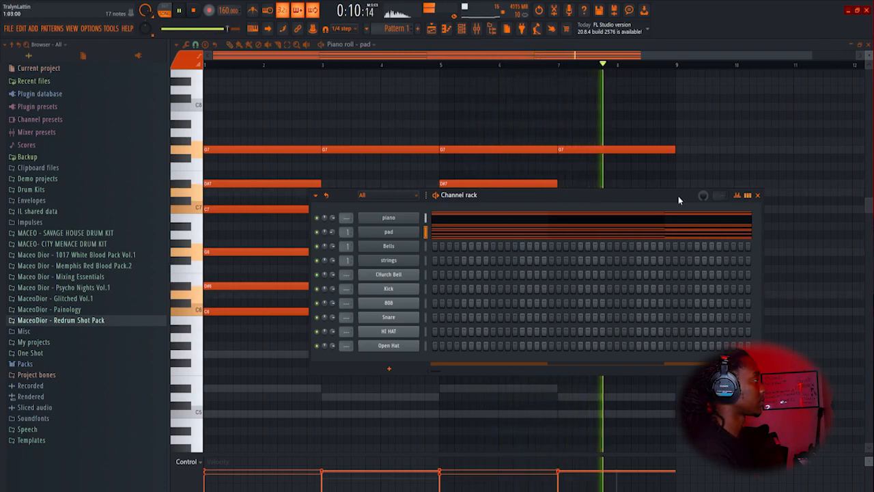
key("space")
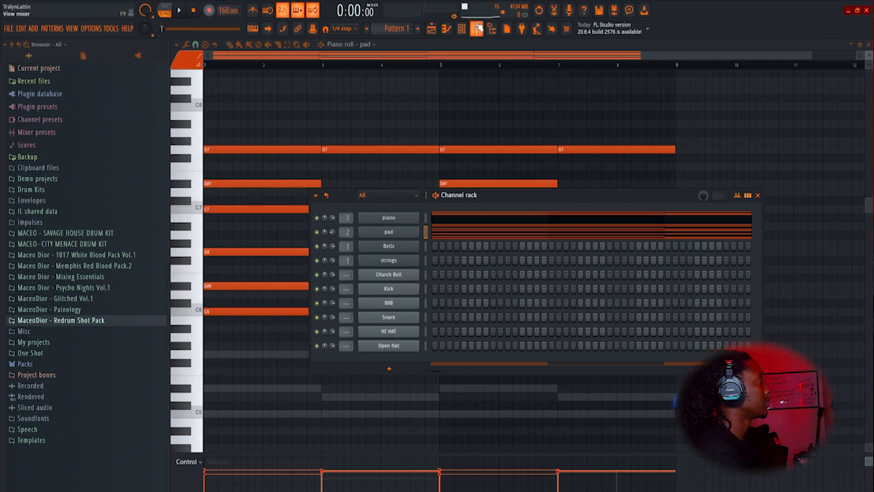
Step: Add Fruity Parametric EQ 2 to the pad's mixer insert 2 and pull its high shelf band 7 fully down
double_click(347, 217)
left_click(224, 75)
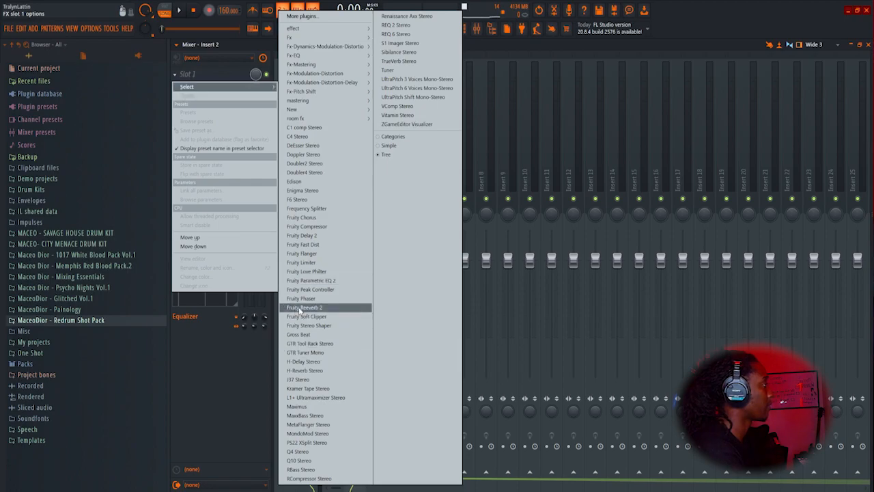
left_click(304, 279)
left_click_drag(440, 244, 424, 299)
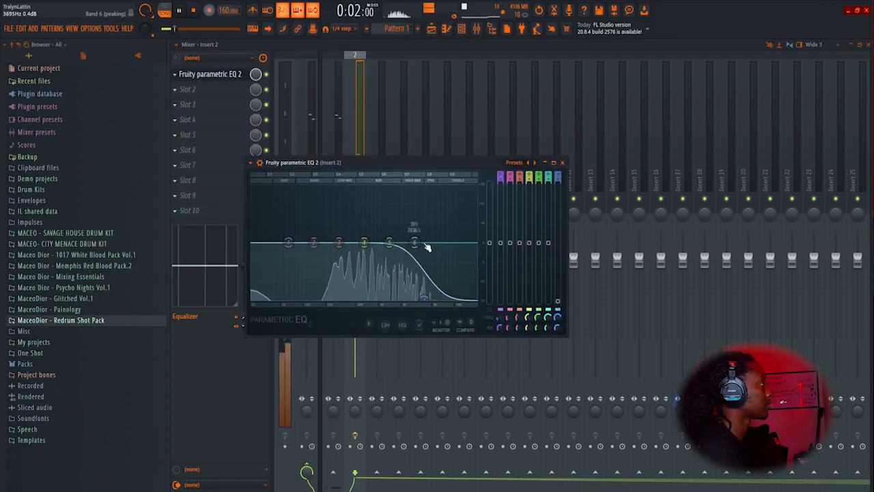
Step: Change band 1 of the pad's equalizer to high pass, raise its cutoff to trim the lows, and close the equalizer
left_click_drag(500, 178, 500, 192)
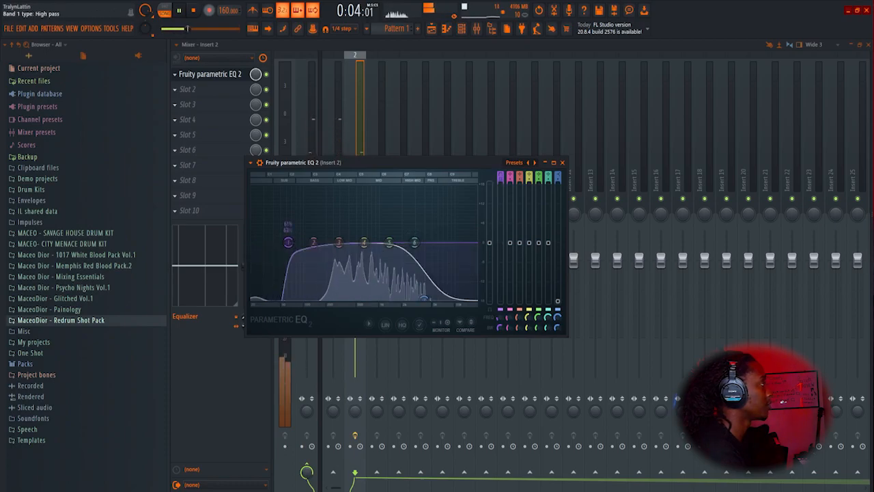
left_click_drag(288, 242, 330, 242)
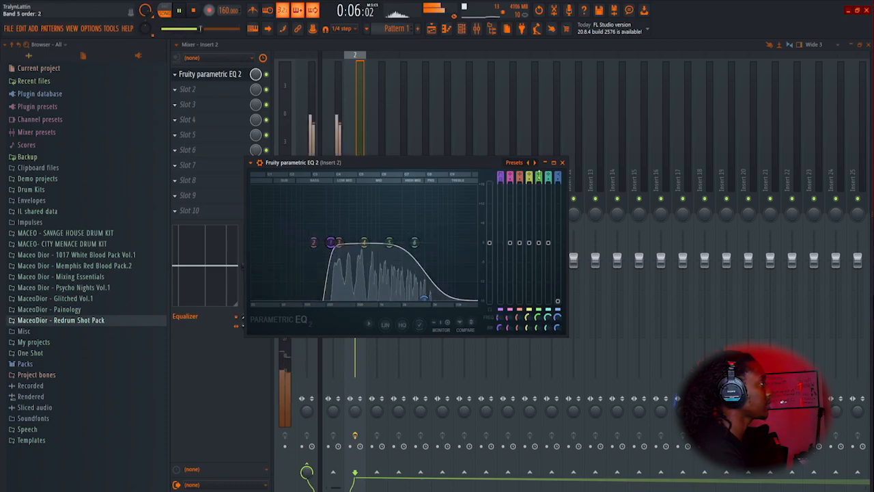
left_click(562, 162)
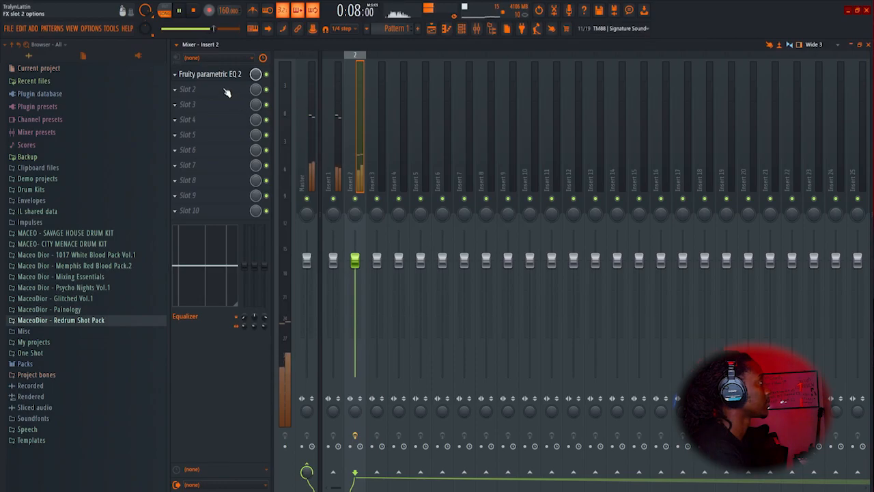
Step: Load Fruity Reeverb 2 in slot 2 of the pad's insert and set its low cut to 1185 Hz
left_click(227, 92)
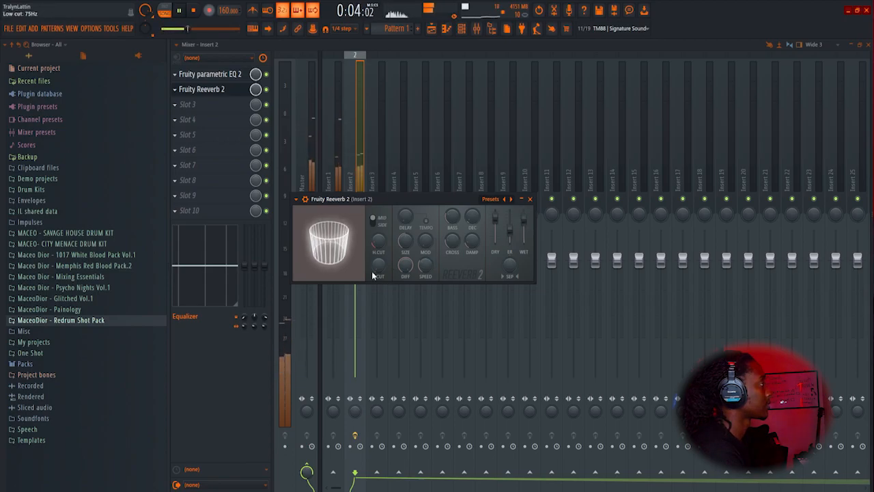
left_click_drag(380, 270, 380, 256)
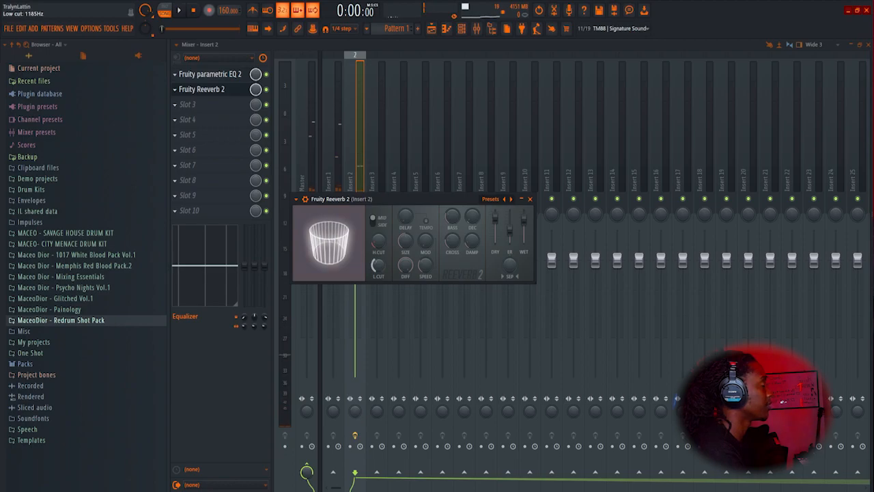
Step: Bring up the Bells instrument with the Synth Keys - Chordture sound and open the channel's piano roll
left_click(463, 30)
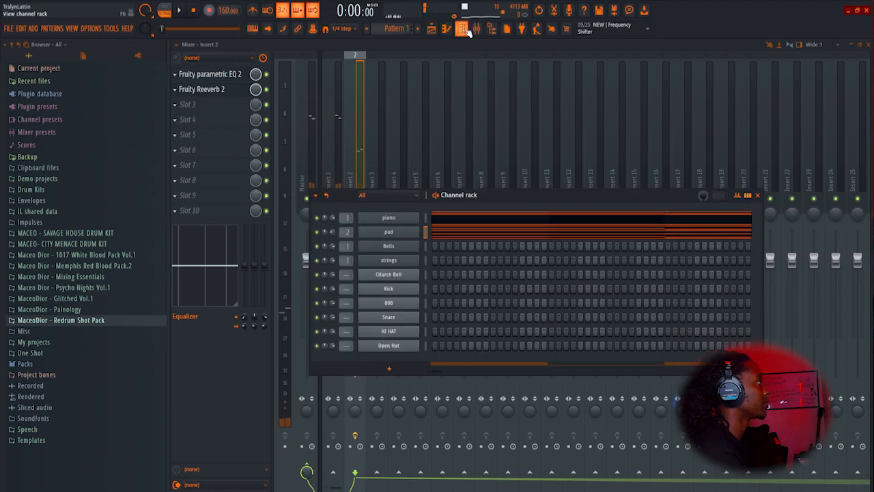
left_click(402, 249)
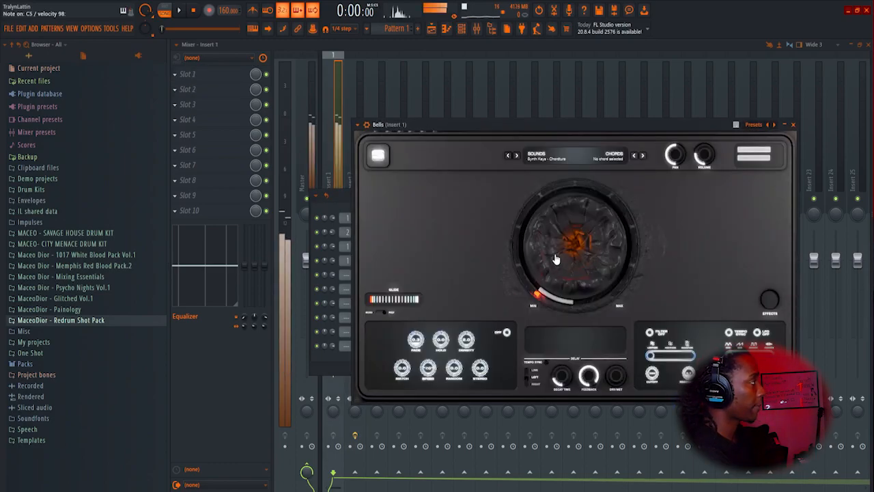
left_click(344, 193)
right_click(419, 239)
left_click(440, 244)
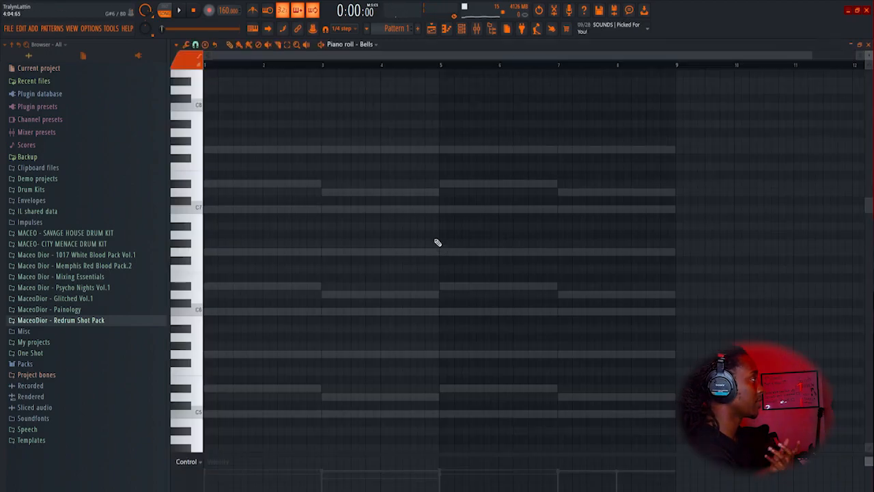
Step: Place a C7 note at the start of bar 1 for Bells and shorten it to one step
left_click(203, 209)
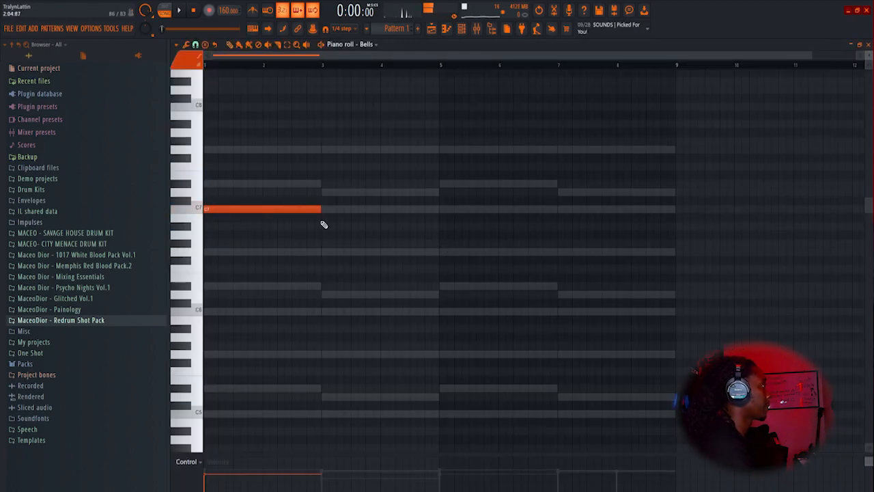
left_click_drag(320, 210, 211, 210)
key("space")
key("space")
left_click(250, 185)
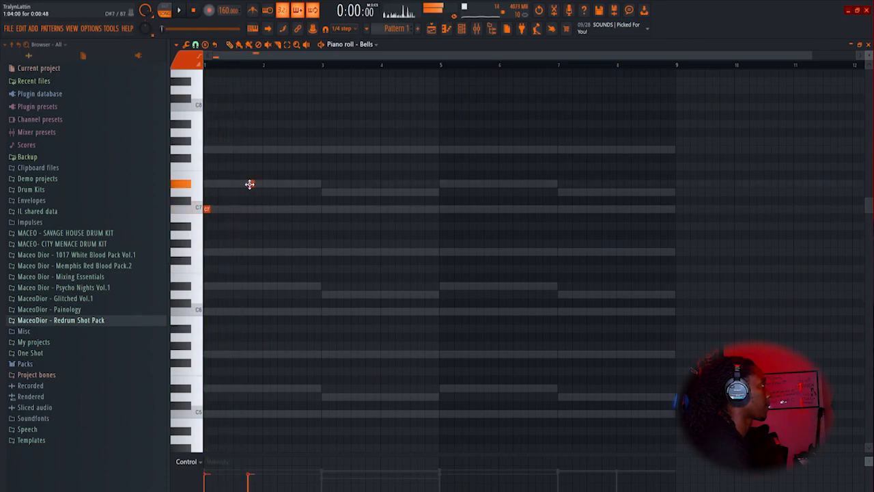
key("space")
right_click(266, 192)
right_click(252, 184)
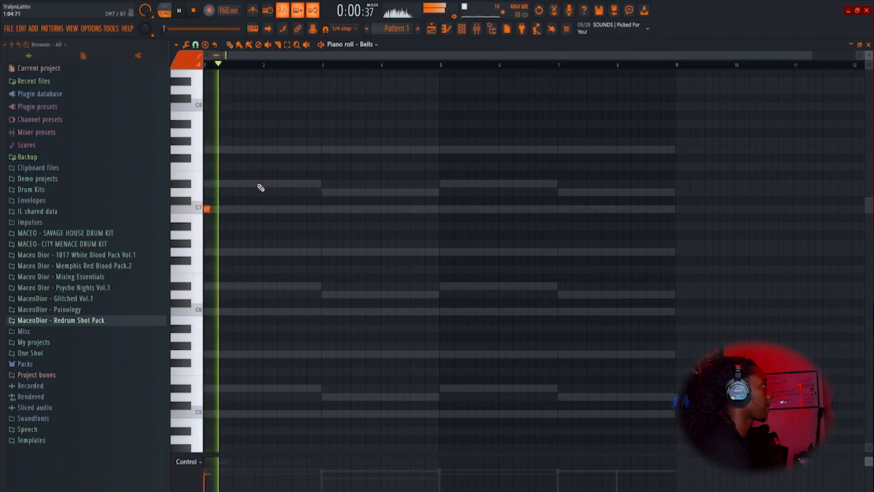
Step: Continue the bell melody with short D#7 and D7 notes in bar 2, G6 at bar 3, and D#7 and D7 in bar 4
left_click(265, 183)
left_click(295, 192)
key("space")
key("space")
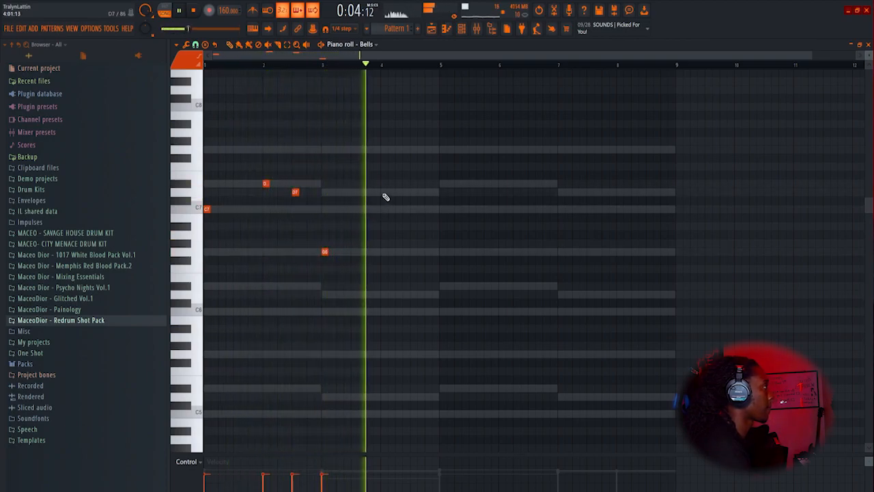
key("space")
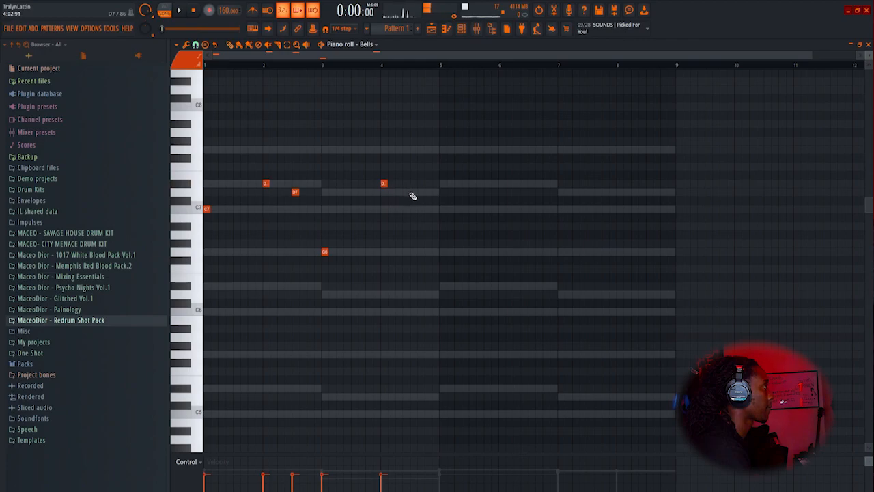
key("space")
Step: Duplicate the four-bar bell melody so the copy starts at bar 5, and play it back
left_click_drag(475, 142, 127, 312)
left_click_drag(207, 210, 441, 222)
left_click(778, 161, "ctrl")
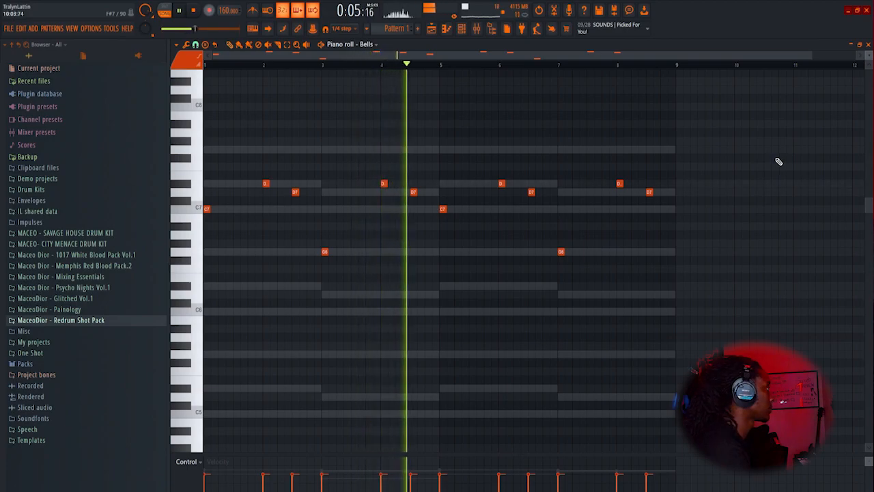
key("space")
Step: Lower all the bell notes one octave and add a copy of them one octave above
scroll(244, 162, "up", 2)
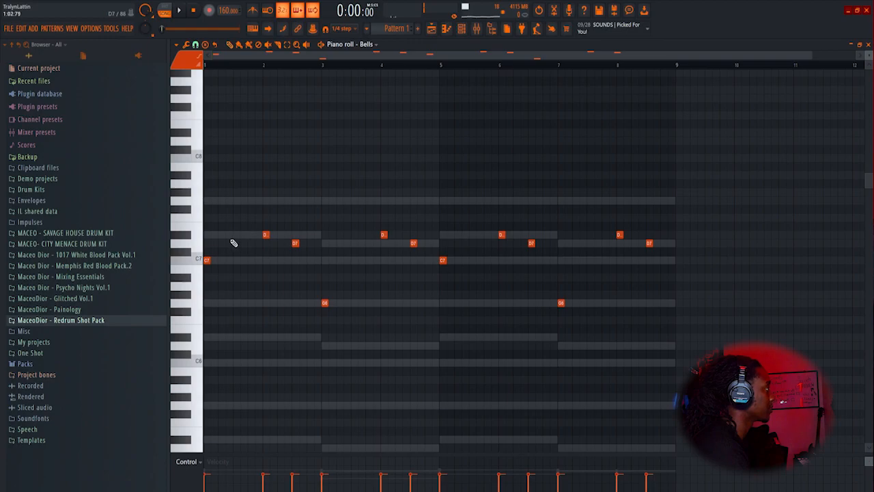
scroll(258, 175, "up", 2)
left_click_drag(730, 240, 160, 398)
key("ctrl+Down")
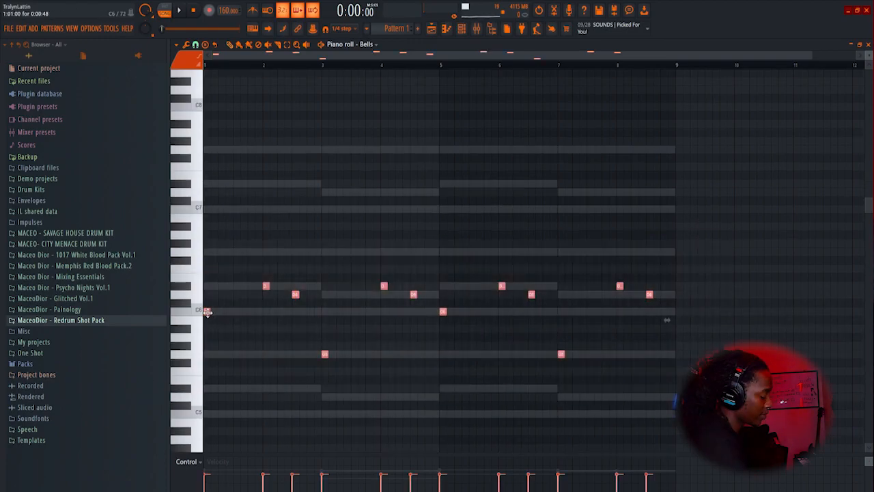
left_click(208, 312, "shift")
key("ctrl+Up")
key("space")
Step: Select the upper-octave bell notes, reduce their velocity, and deselect them
left_click(800, 142, "ctrl")
left_click_drag(800, 142, 197, 260)
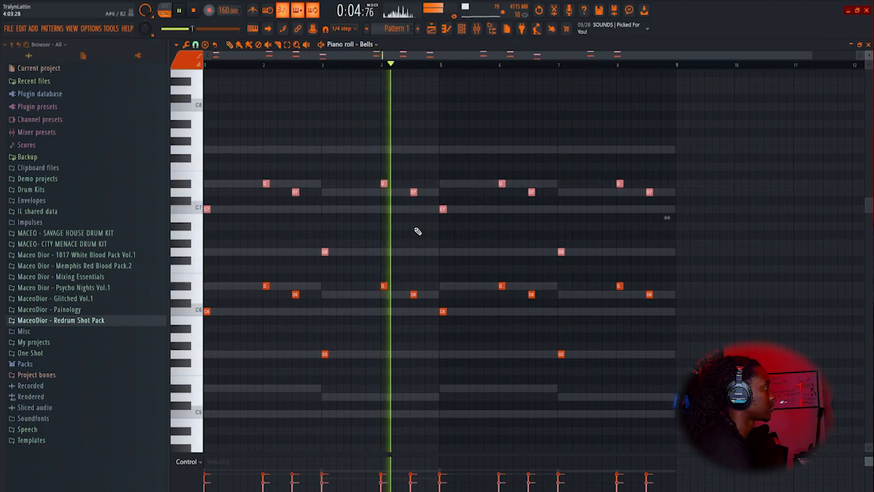
left_click(477, 237, "ctrl")
Step: Route the Bells channel to mixer insert 3, add Fruity Stereo Shaper in slot 1, and advance its preset during playback
left_click(467, 33)
key("space")
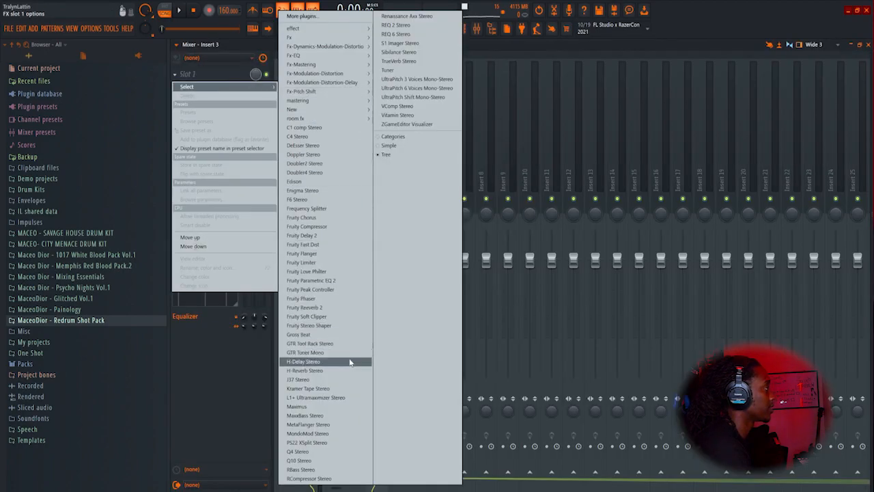
left_click(325, 273)
key("space")
left_click_drag(279, 90, 604, 133)
left_click(622, 131)
Step: Lower insert 3's volume, switch the Stereo Shaper to the Phaser 2 preset, and close it
left_click_drag(379, 261, 379, 270)
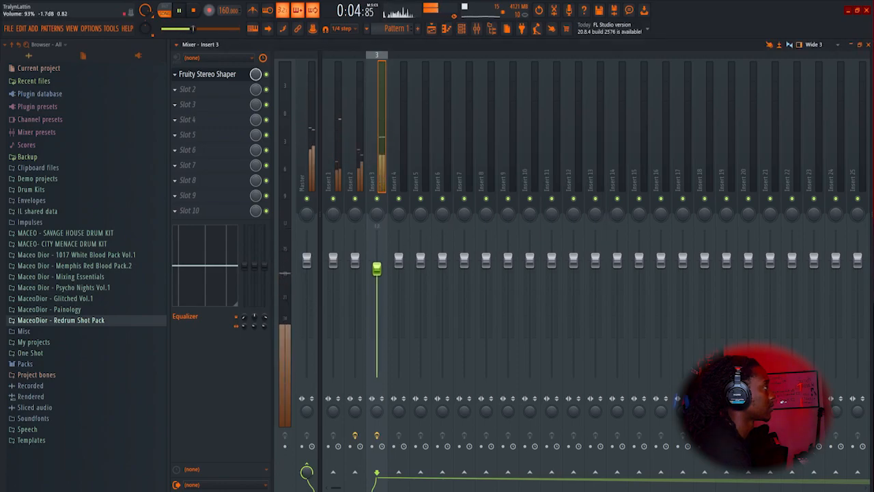
left_click(220, 75)
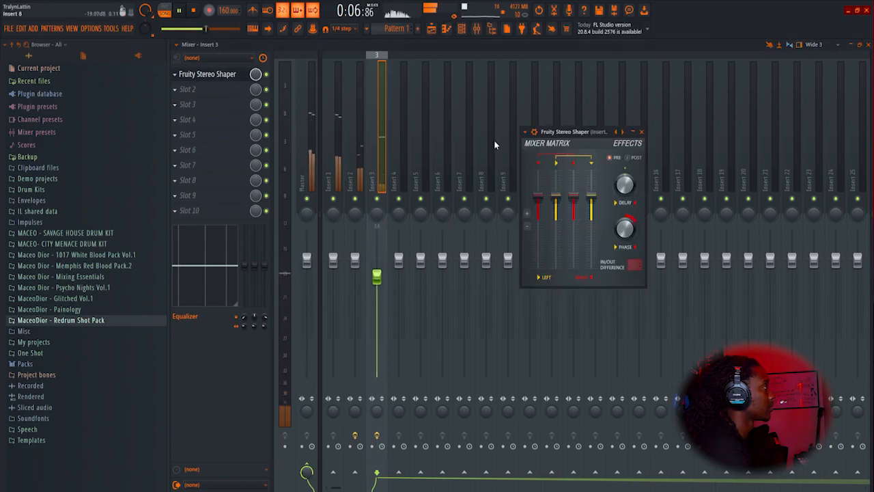
left_click(622, 131)
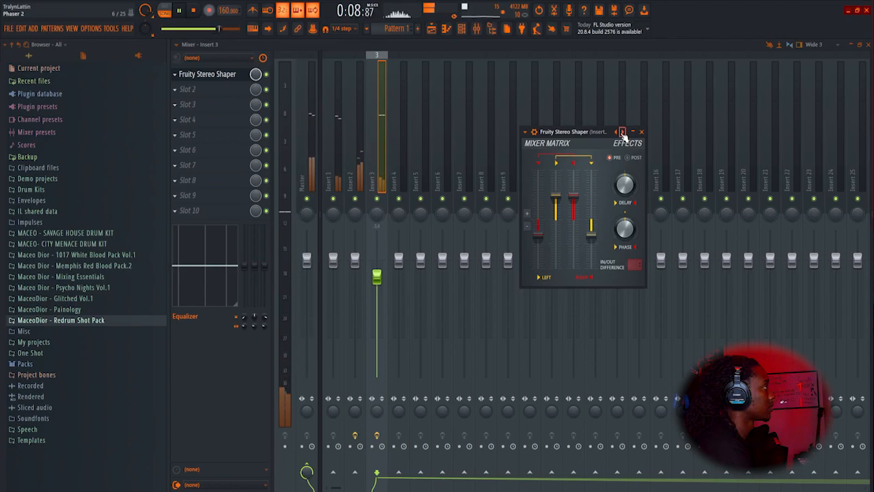
left_click(622, 131)
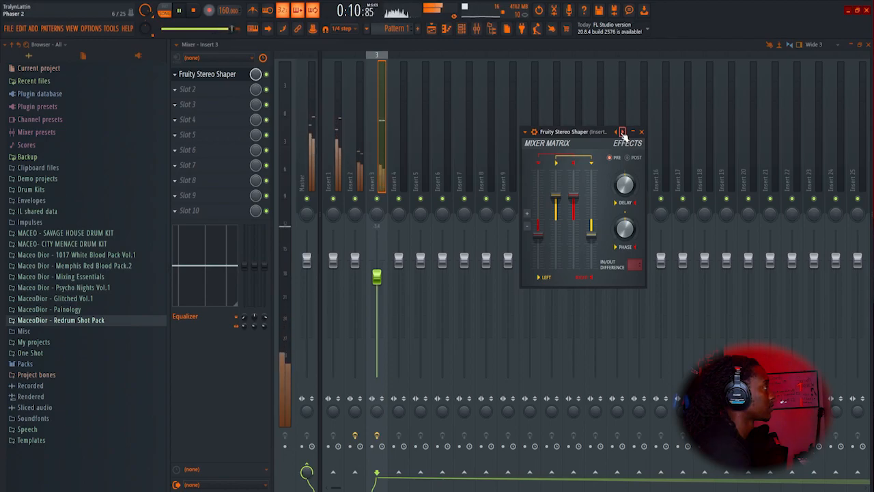
left_click(641, 132)
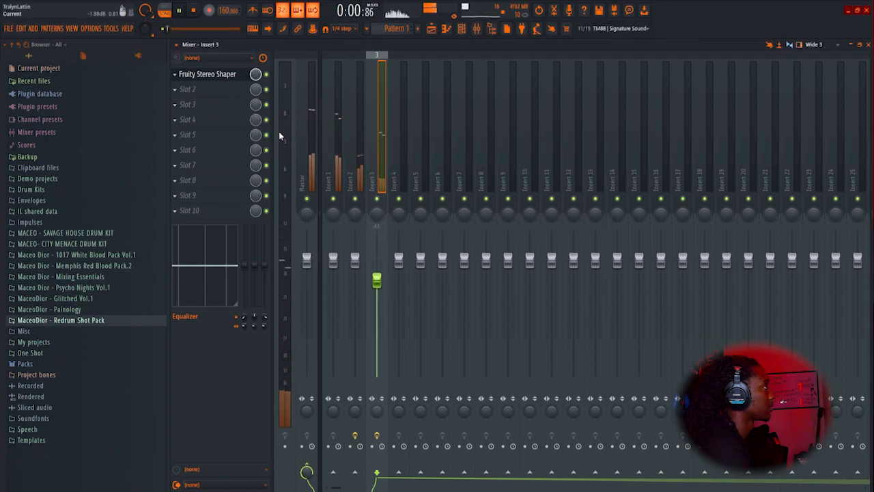
Step: Add Fruity Parametric EQ 2 in slot 2 of insert 3 and pull band 7 down to -18 dB near 7.6 kHz
left_click(230, 90)
mouse_move(234, 101)
left_click(311, 280)
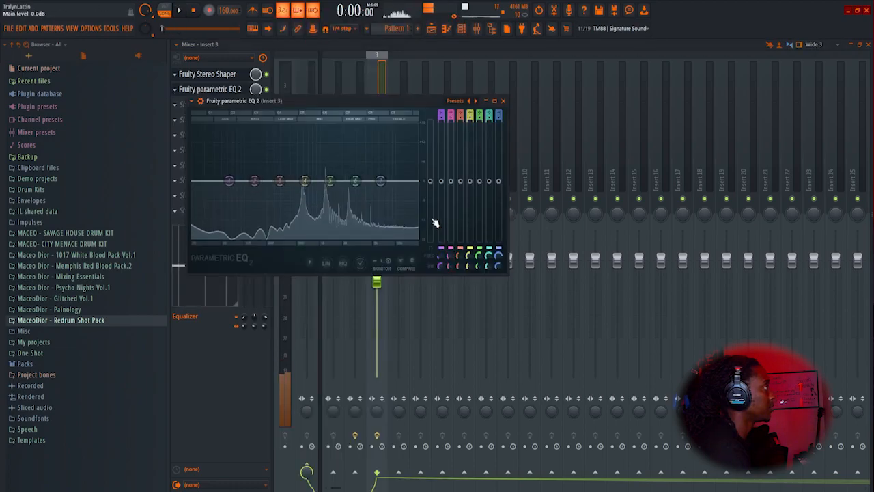
key("space")
left_click_drag(380, 180, 387, 237)
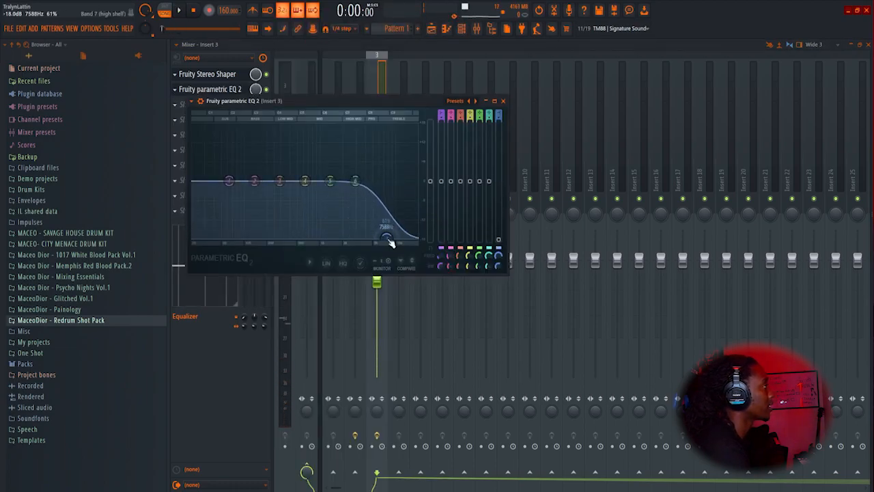
Step: Cut a narrow notch in the bells' upper mids with band 4 and reshape the high bands around it
left_click_drag(357, 182, 327, 199)
scroll(326, 156, "down", 4)
key("space")
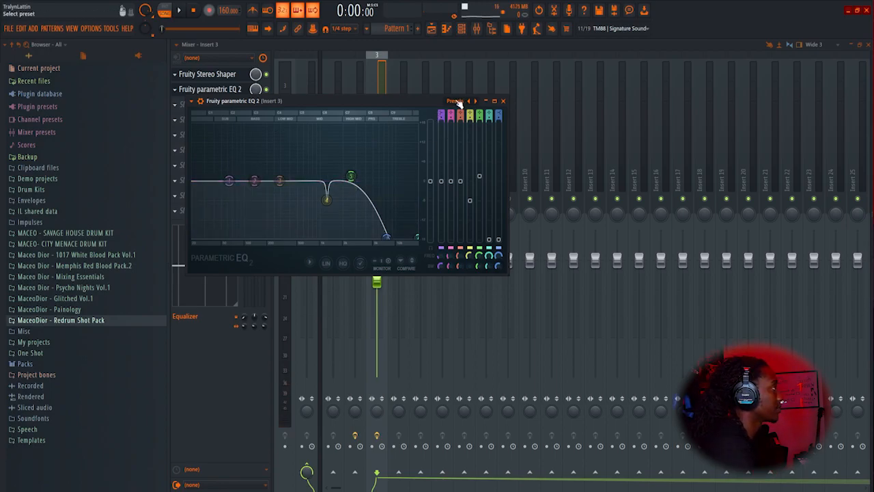
Step: Make band 1 of the bells' equalizer a high pass, raise its cutoff next to band 3, and close the equalizer
left_click_drag(441, 115, 441, 123)
left_click_drag(231, 186, 278, 181)
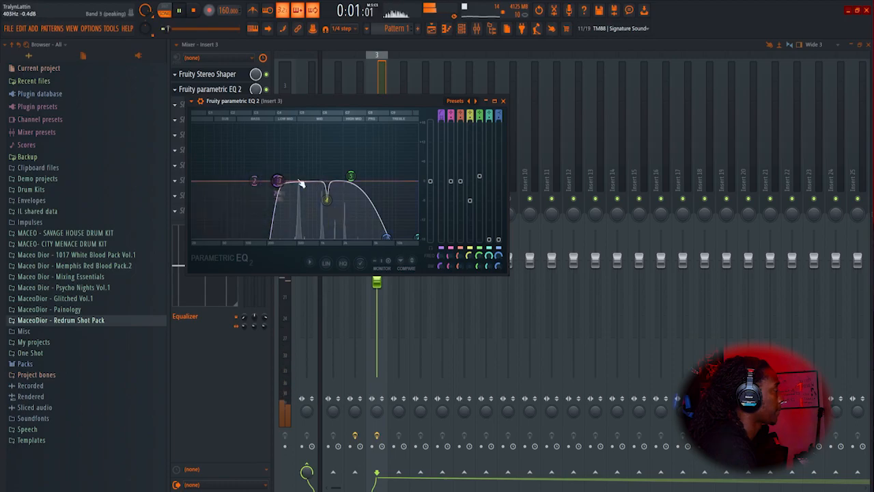
left_click(494, 101)
left_click(868, 45)
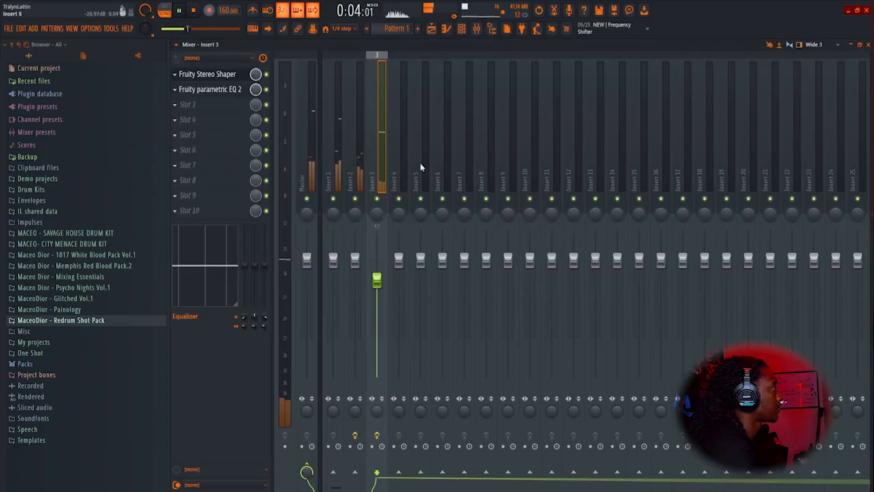
left_click(232, 93)
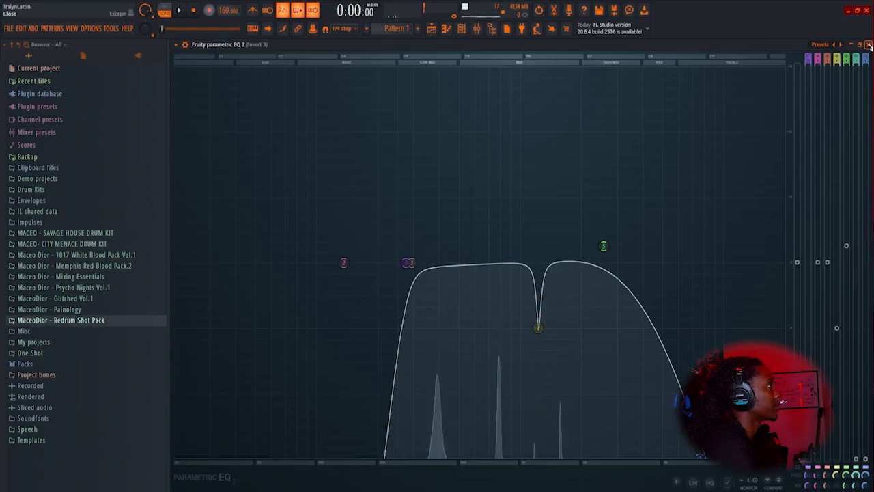
key("Escape")
Step: Load the PanCake2 panning effect in slot 3 of insert 3
left_click(195, 106)
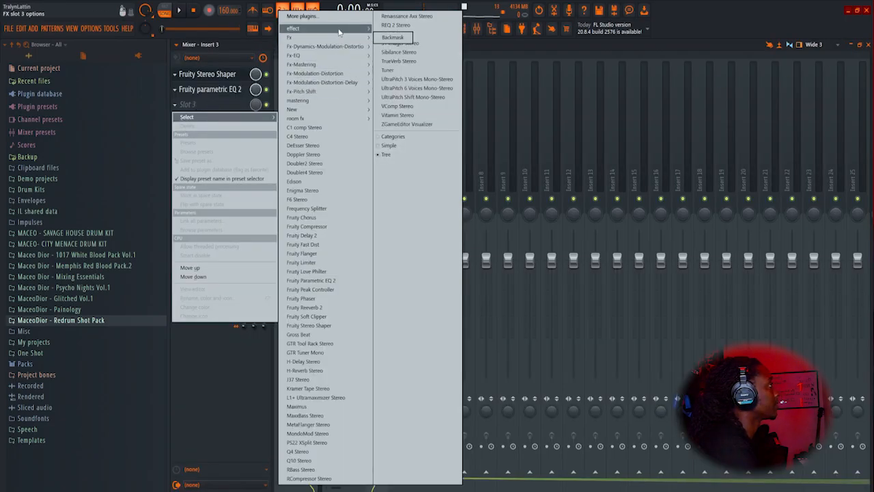
mouse_move(321, 28)
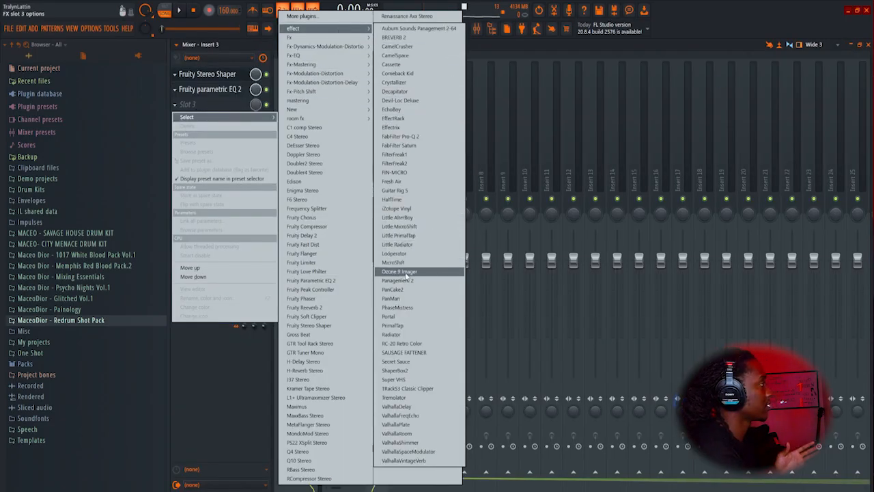
left_click(390, 280)
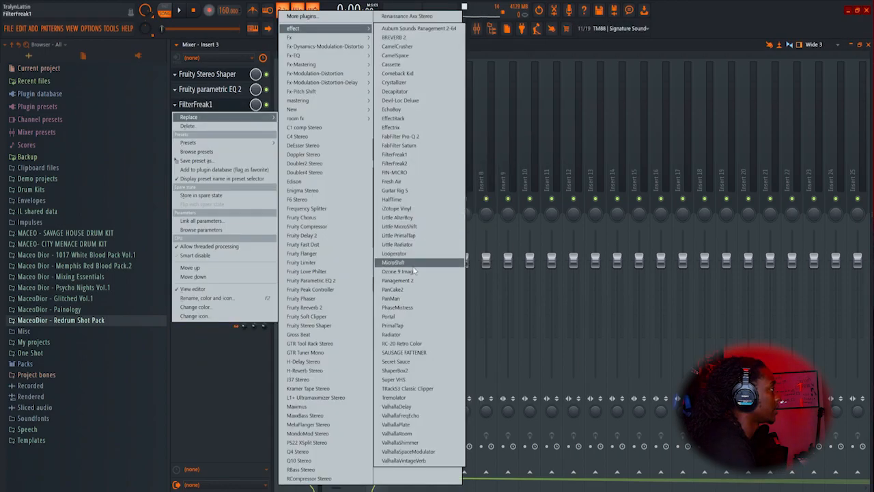
left_click(415, 263)
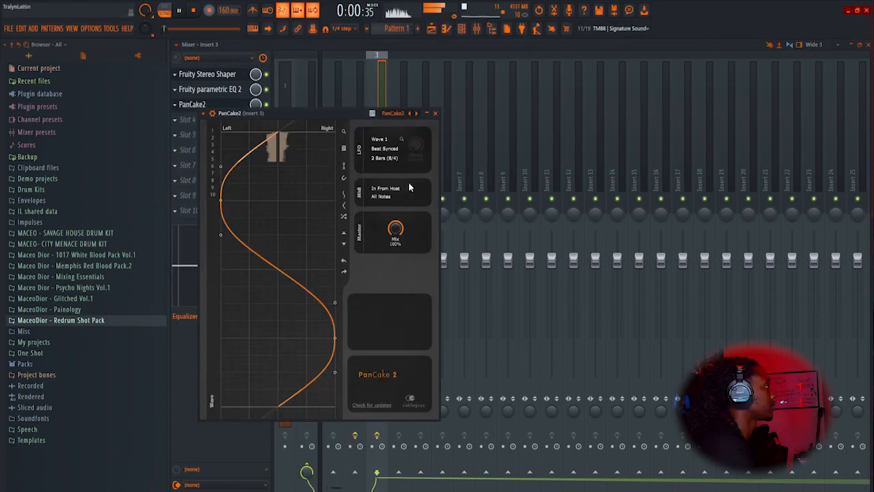
Step: Lower the PanCake2 mix on insert 3 to about 15%
left_click_drag(393, 224, 393, 236)
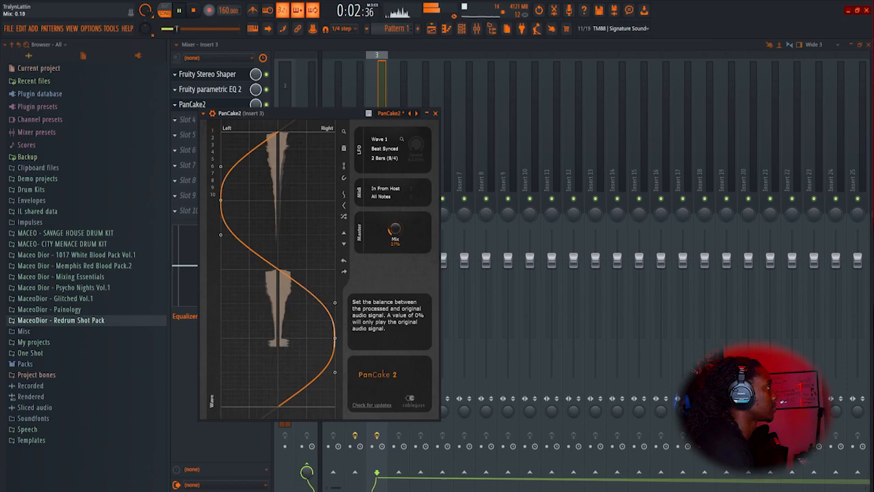
left_click_drag(327, 113, 613, 132)
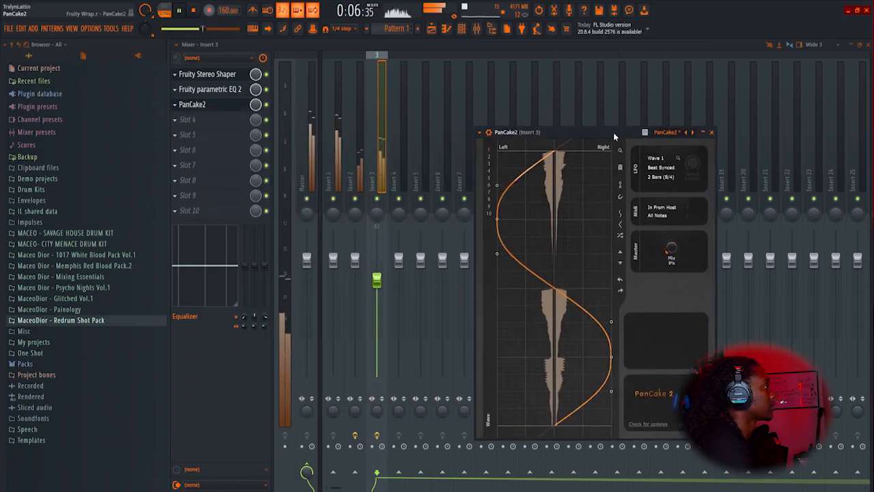
left_click_drag(670, 248, 669, 245)
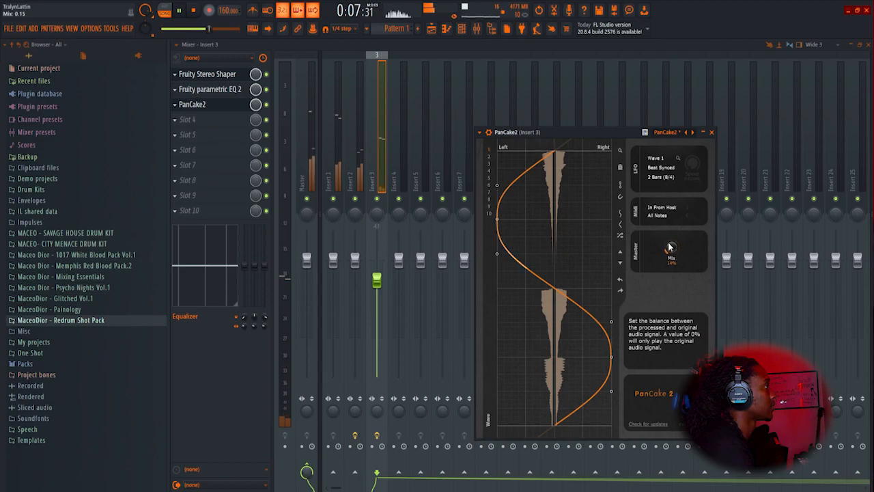
Step: Load Fruity Delay 2 in slot 4 of insert 3 and move its window clear of the effects list
left_click(216, 125)
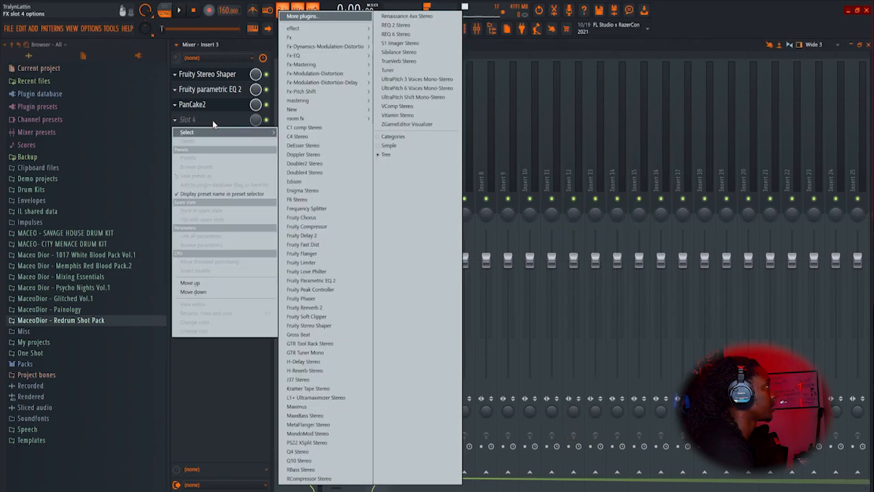
mouse_move(349, 28)
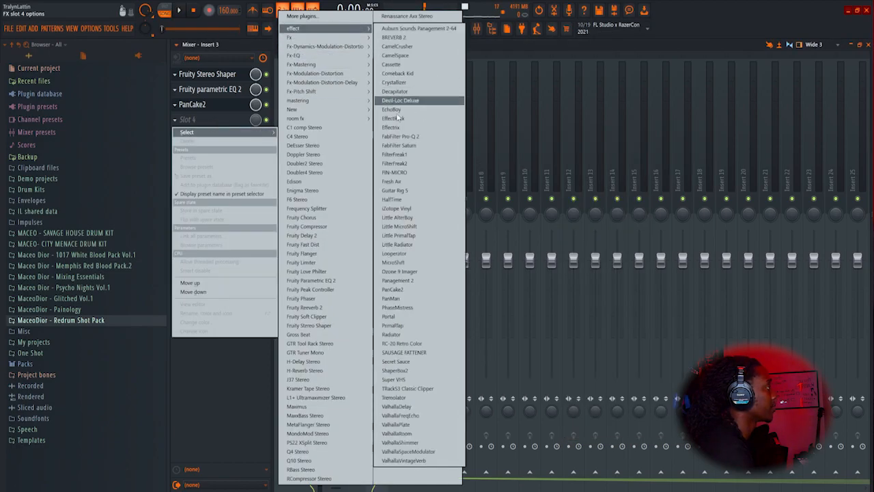
left_click(301, 234)
left_click_drag(344, 128, 472, 157)
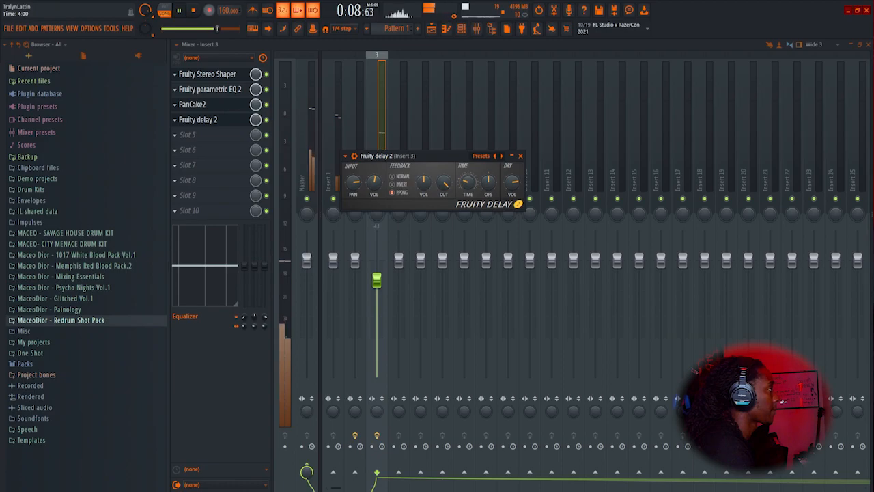
Step: Raise the delay's input volume, lower its feedback cutoff to about 61%, and close the delay
scroll(373, 185, "up", 4)
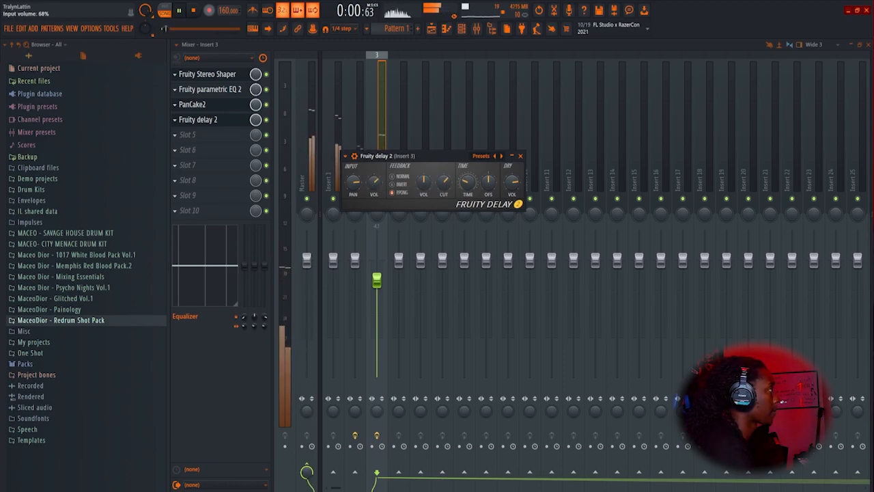
left_click_drag(435, 189, 435, 194)
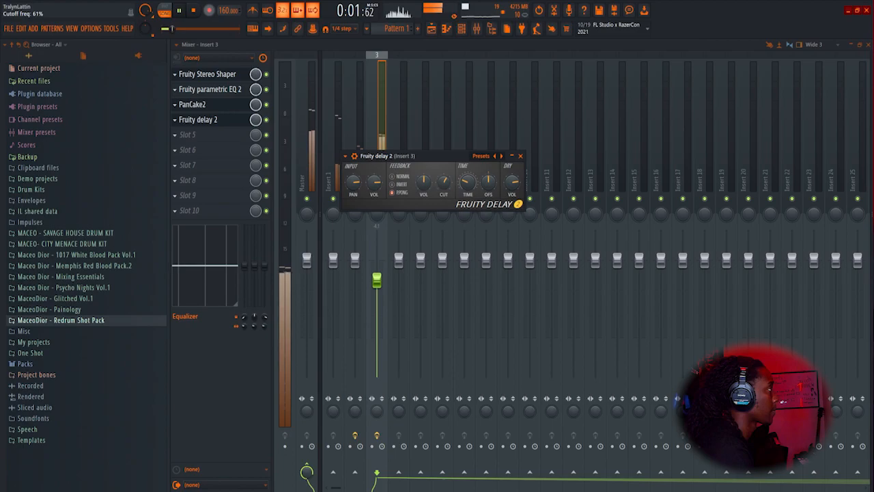
left_click(519, 156)
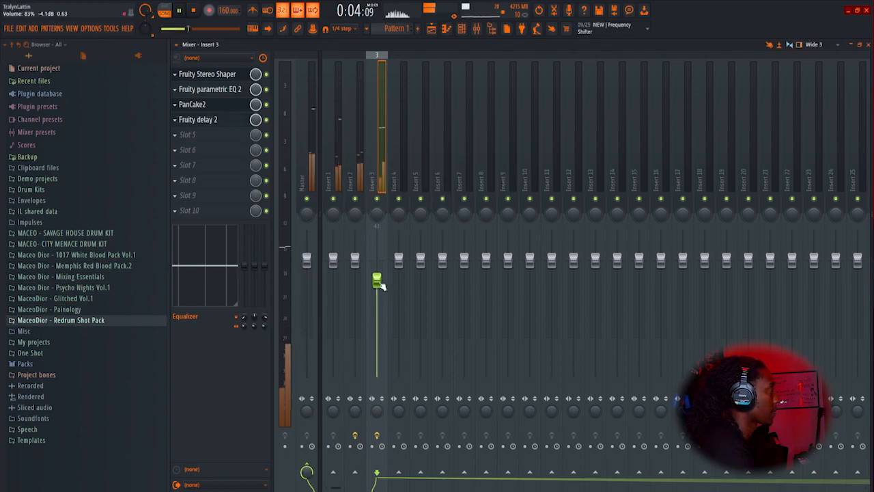
Step: Open the piano's notes in the piano roll and adjust the piano's channel volume to about 81%
left_click(461, 28)
left_click(442, 214)
key("space")
left_click_drag(453, 453, 457, 369)
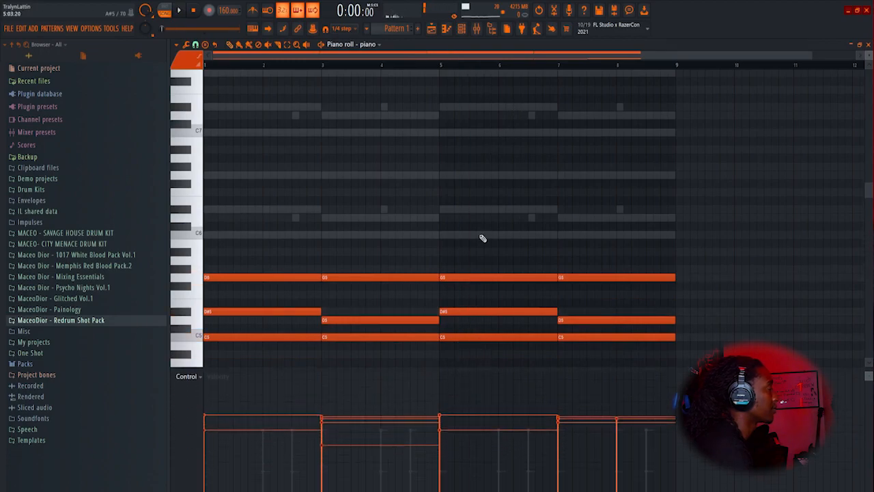
left_click(462, 29)
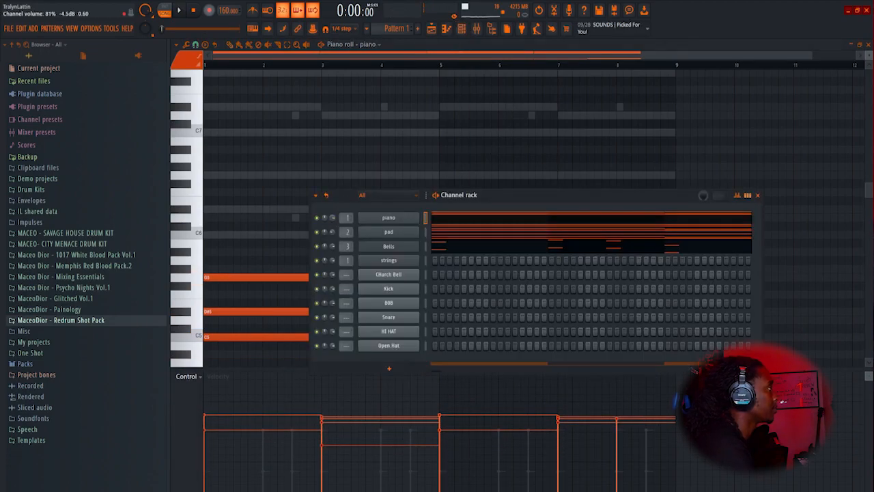
left_click_drag(333, 218, 332, 217)
Step: Raise the velocities of the piano's low C3 and D3 notes while the pattern plays
key("space")
left_click(453, 216)
left_click(455, 215)
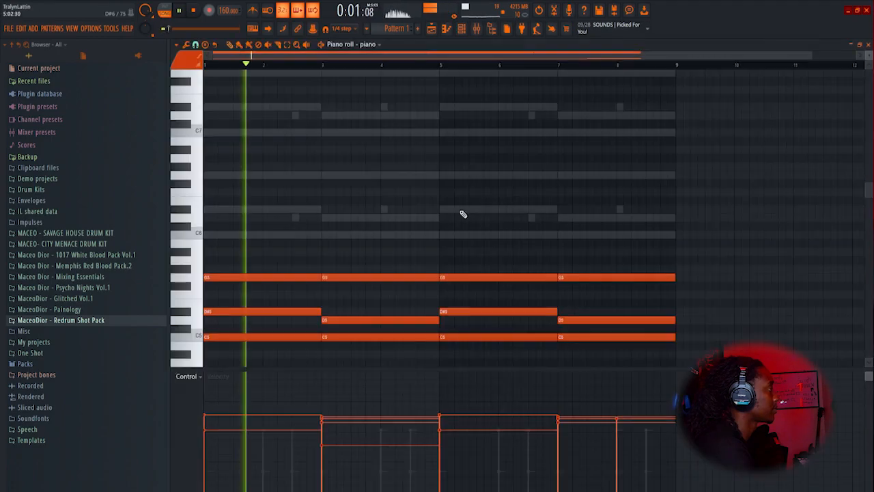
scroll(491, 204, "down", 7)
scroll(493, 202, "down", 4)
key("ctrl+a")
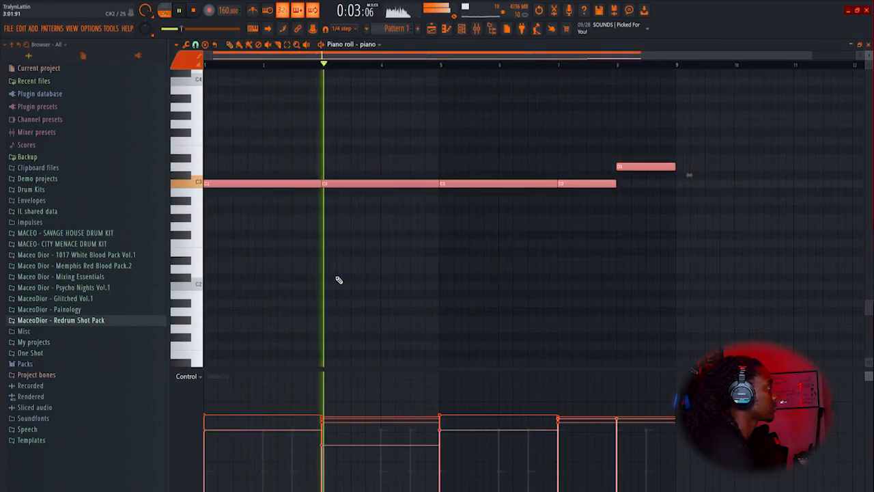
left_click(441, 232, "ctrl")
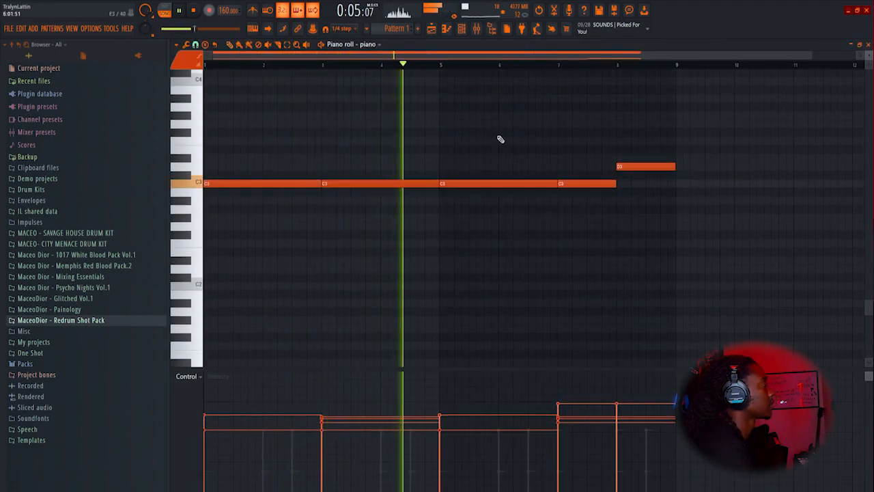
Step: Route the strings channel to mixer insert 4 and open its instrument
left_click(464, 27)
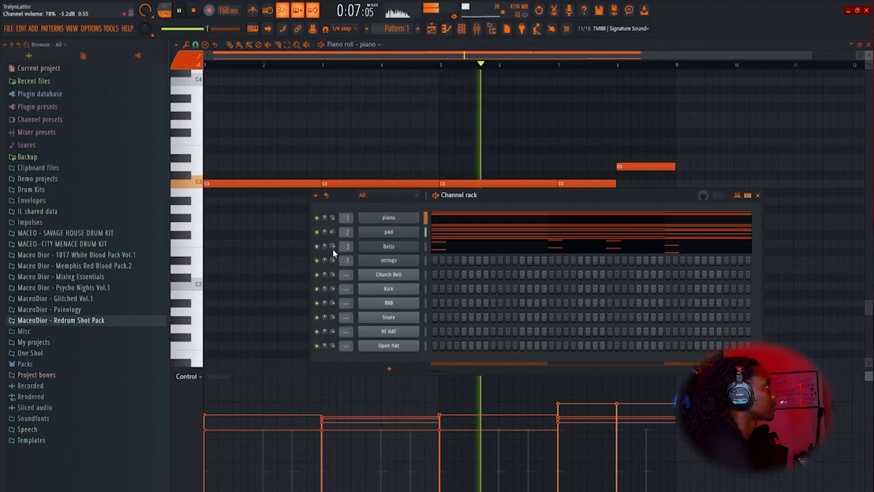
key("space")
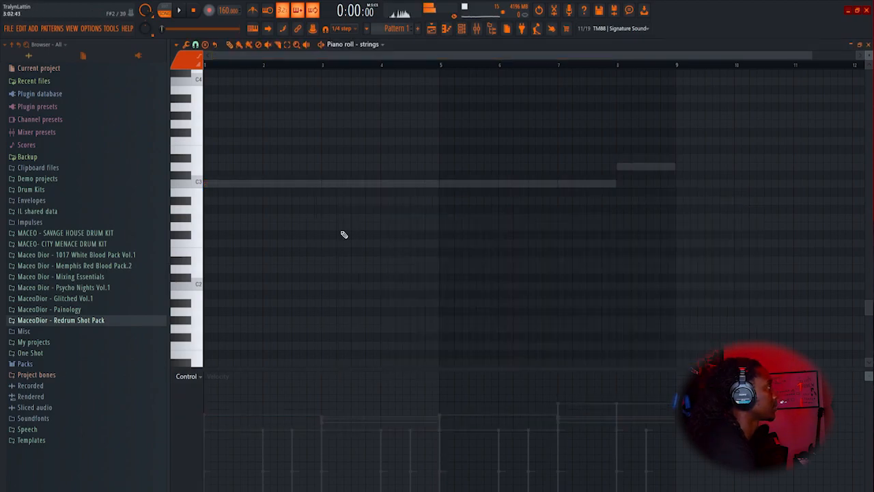
scroll(332, 232, "up", 3)
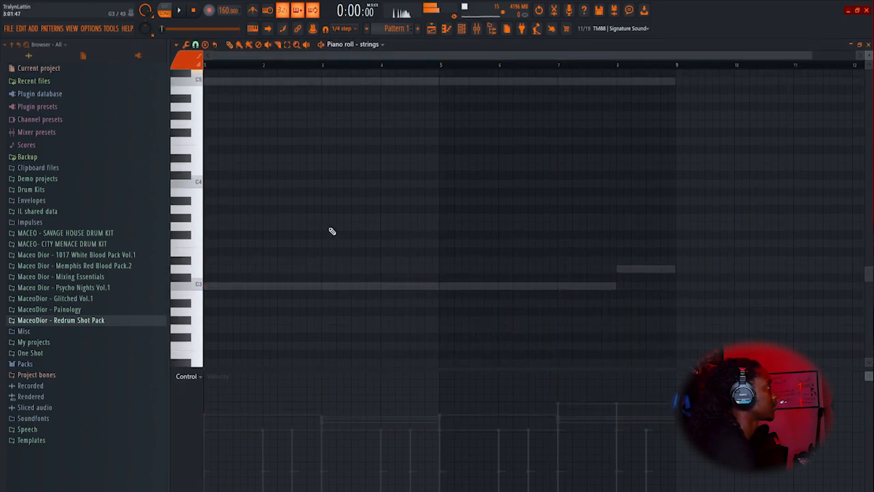
left_click(462, 30)
left_click(406, 274)
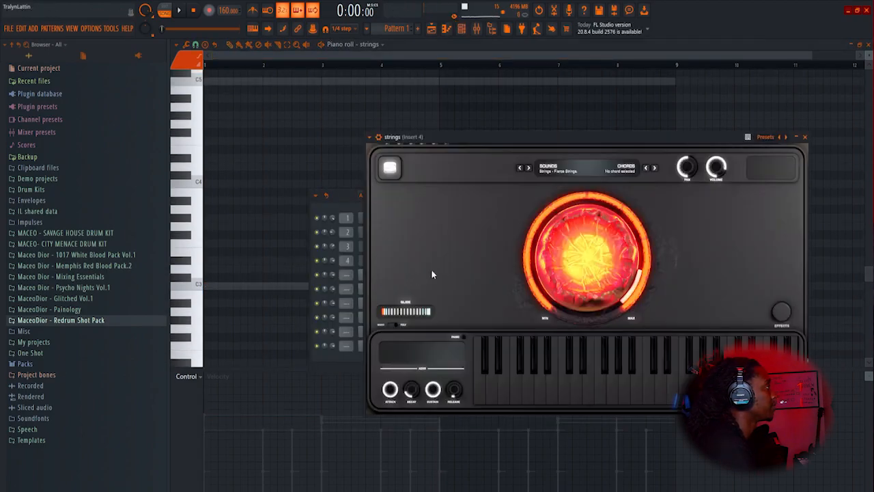
Step: Try the Organ - Graveyard Vinyl sound in the strings instrument, browse on to the synth pads, and close it
left_click(553, 171)
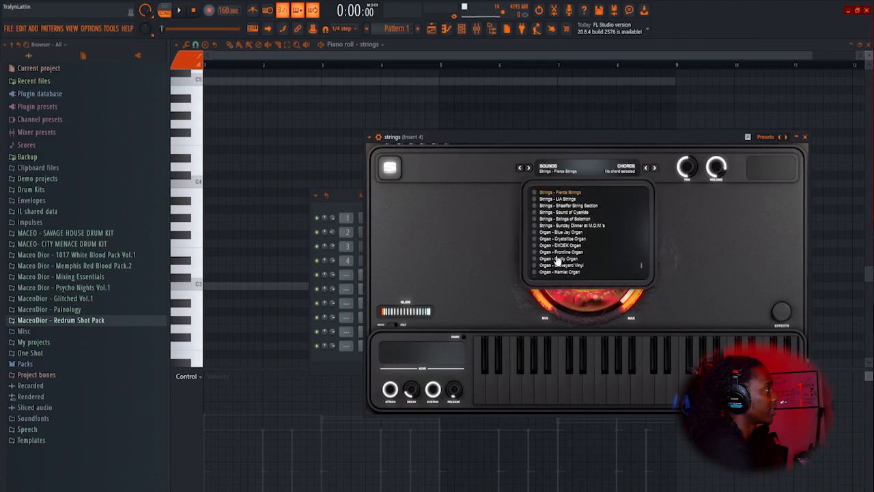
left_click(640, 264)
left_click(558, 174)
scroll(639, 250, "down", 10)
scroll(642, 239, "up", 5)
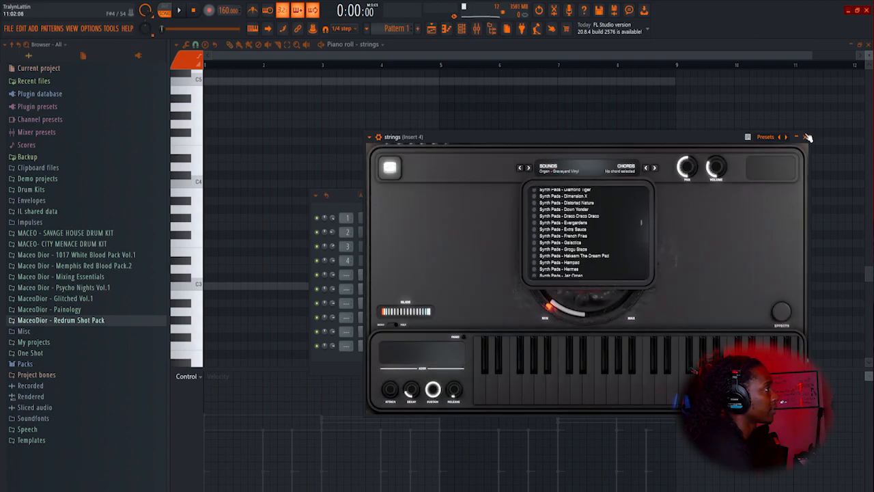
left_click(804, 138)
Step: Open the strings channel in the piano roll
right_click(389, 263)
left_click(433, 262)
right_click(408, 261)
left_click(433, 261)
Step: Sweep the center dial of the Strings of Solomon sound down to minimum and back up to about 5.6
key("space")
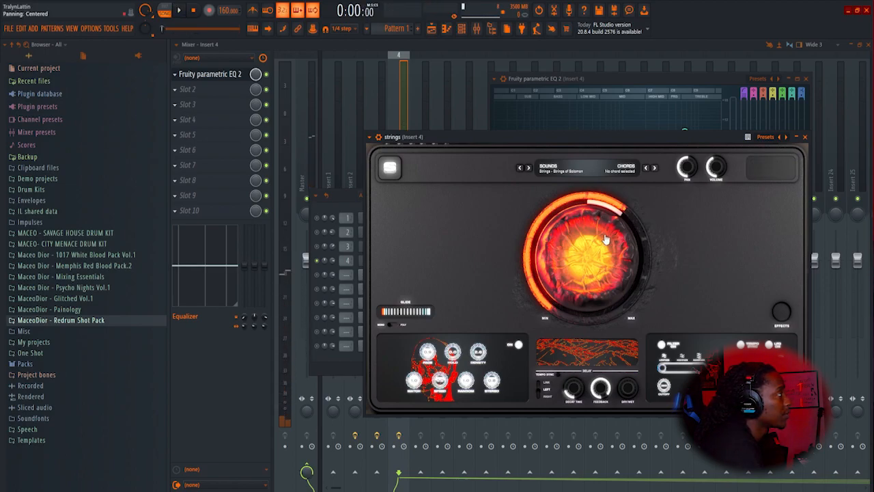
left_click_drag(607, 239, 559, 336)
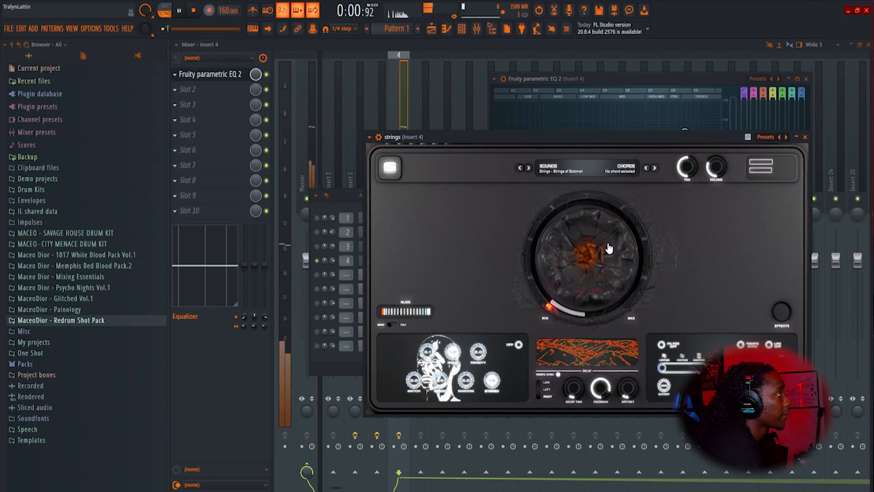
left_click_drag(599, 253, 605, 219)
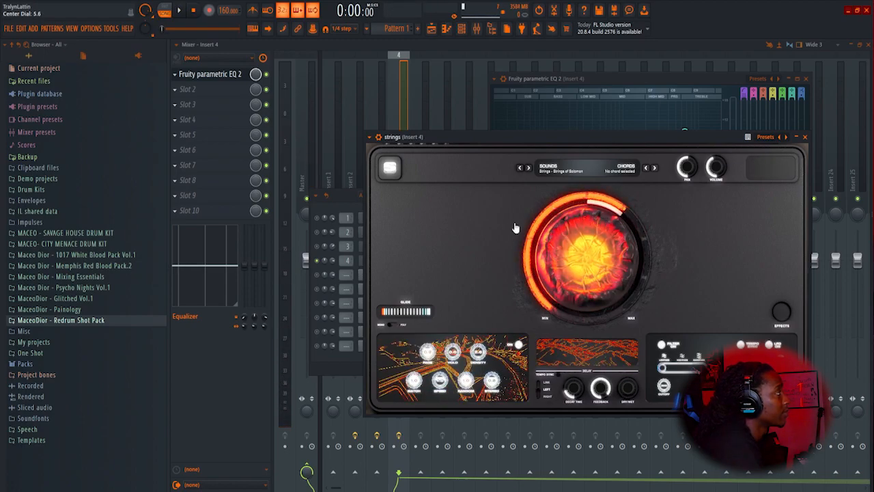
Step: Play the piano, pad and bells together with the strings, and close the strings instrument and equalizer windows
left_click(317, 234)
key("space")
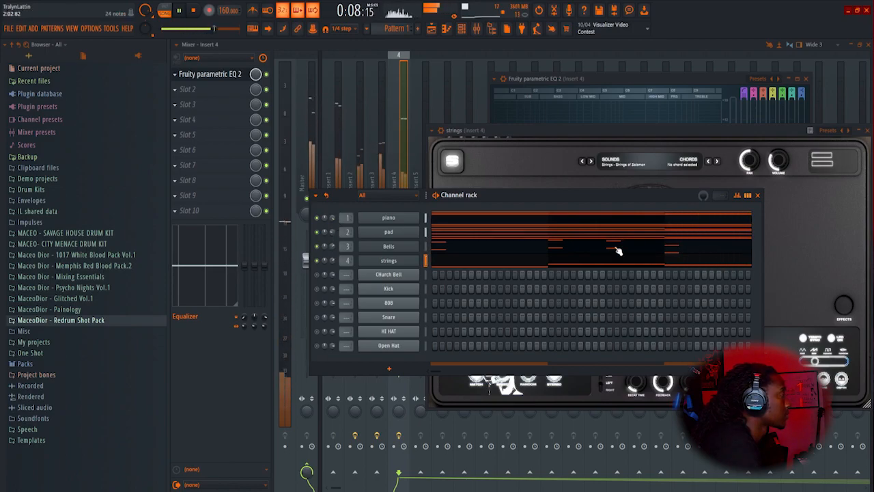
left_click(757, 195)
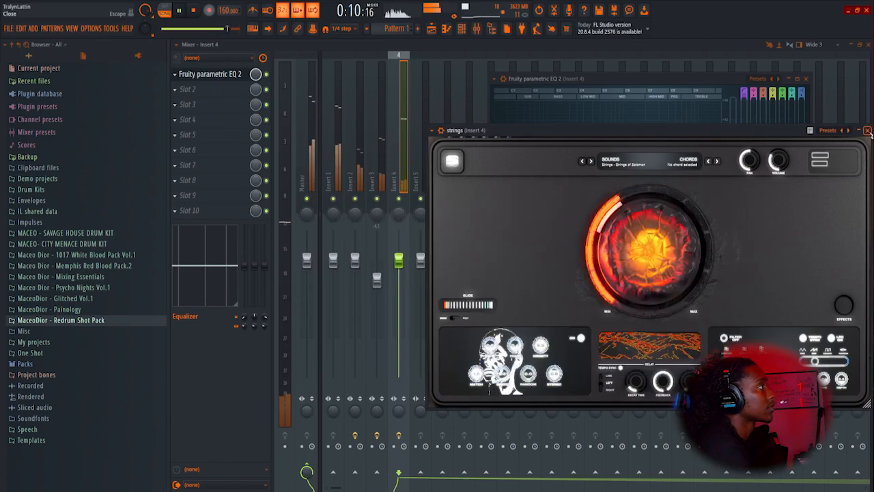
left_click(867, 131)
left_click(816, 77)
key("space")
Step: Add a church bell hit at C5 on the first step of the pattern
left_click(461, 29)
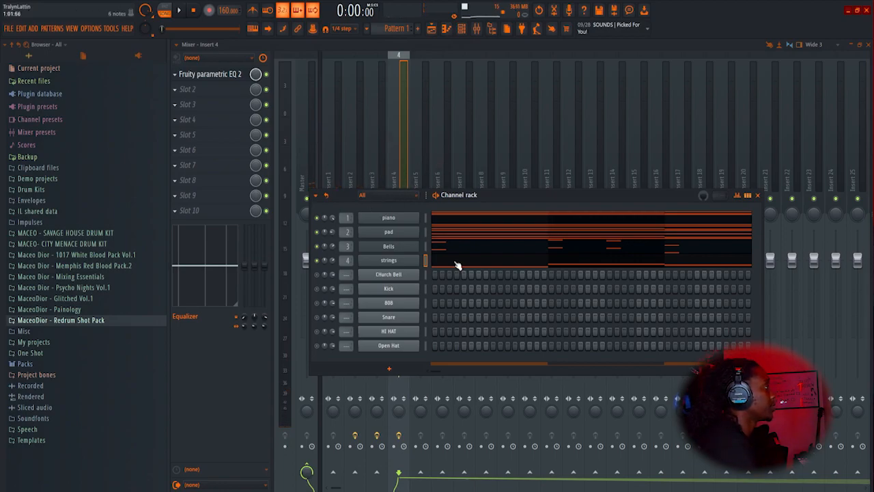
right_click(417, 283)
left_click(430, 279)
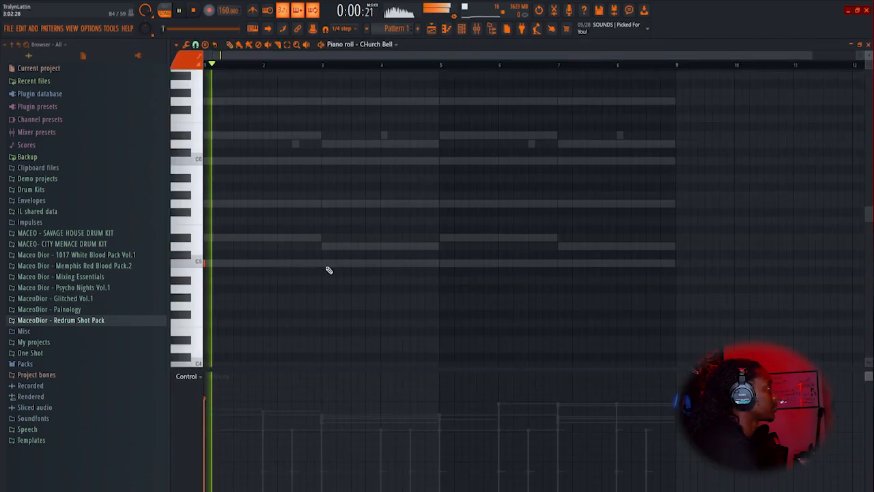
Step: Inspect the church bell's sample, and unmute its channel to play it with the melody
left_click(465, 30)
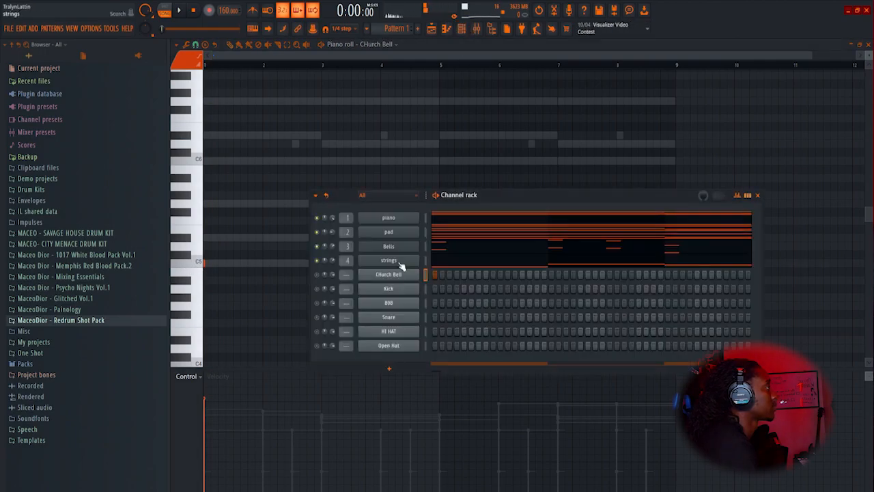
left_click(396, 281)
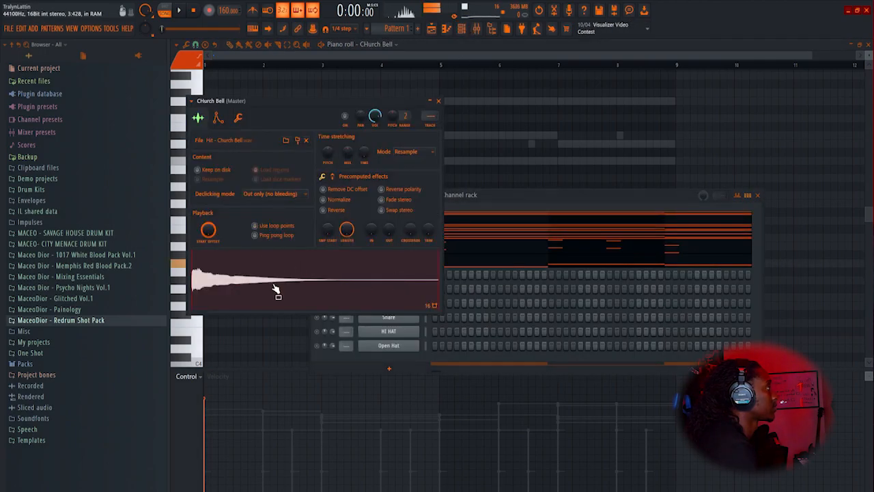
left_click(439, 101)
key("space")
left_click(455, 152)
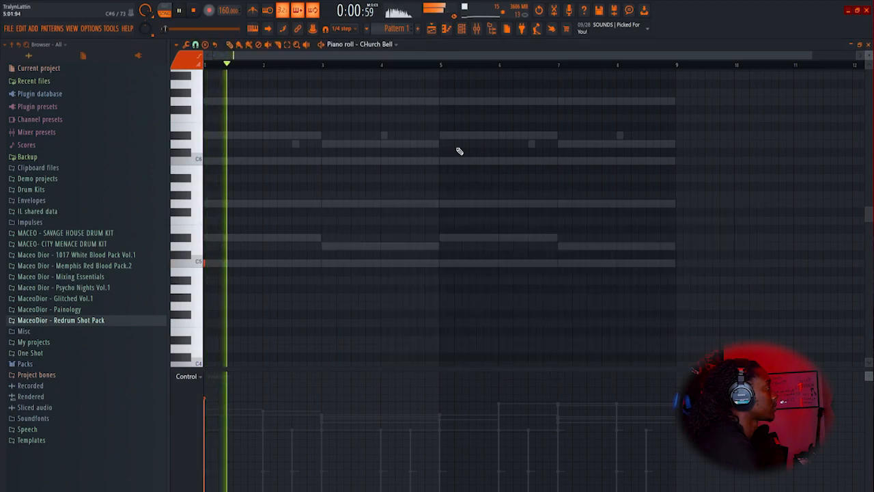
left_click(464, 32)
key("space")
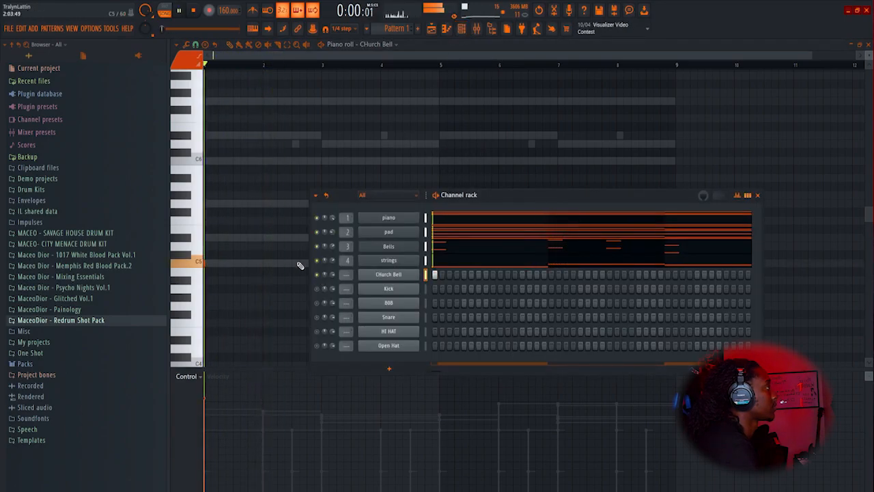
Step: Move the church bell note at the pattern's start down an octave to C4 and play it back
key("space")
left_click(277, 262)
scroll(224, 262, "down", 1)
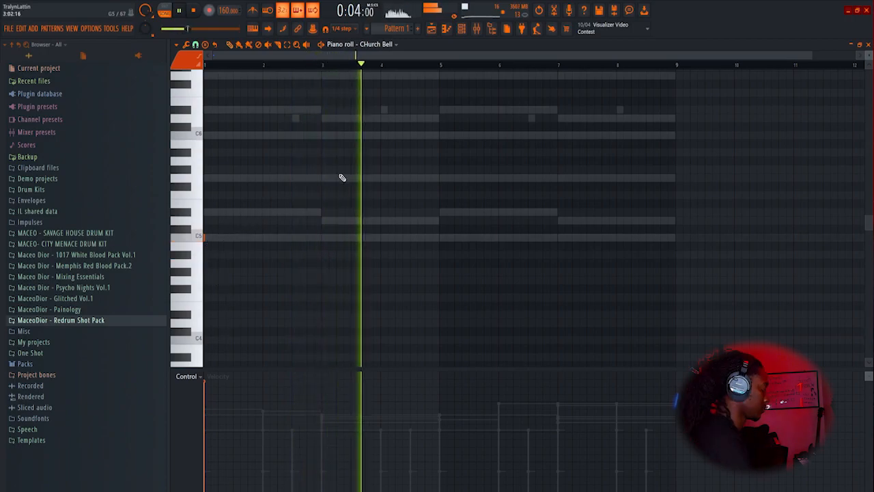
key("space")
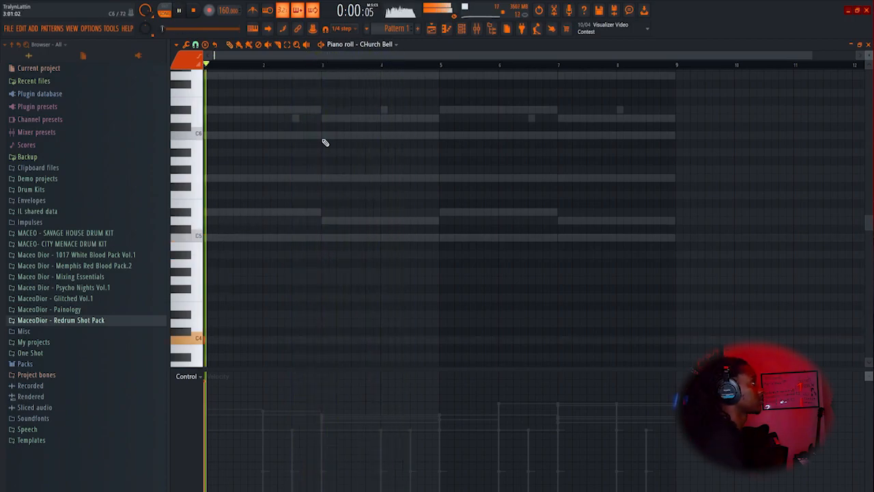
Step: Load Hi Hat Midi (6) from the MaceoDior - Glitched Vol.1 folder onto the HI HAT channel and play it with the melody
key("F6")
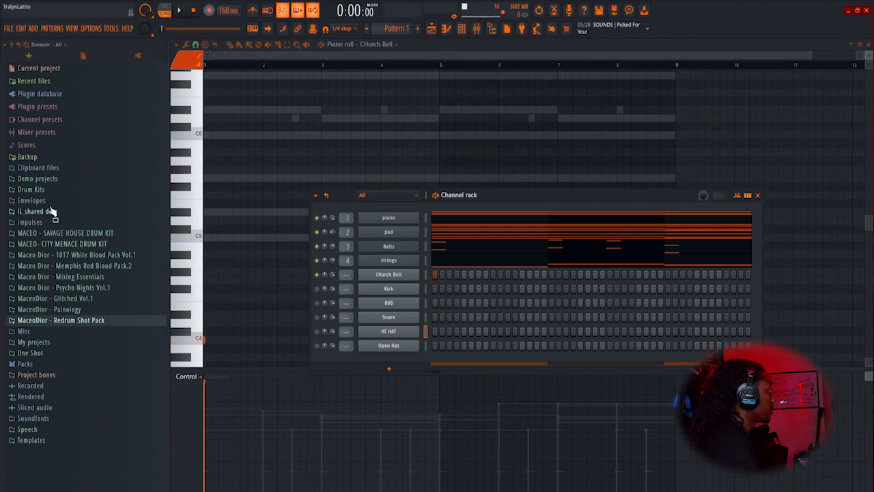
left_click(79, 300)
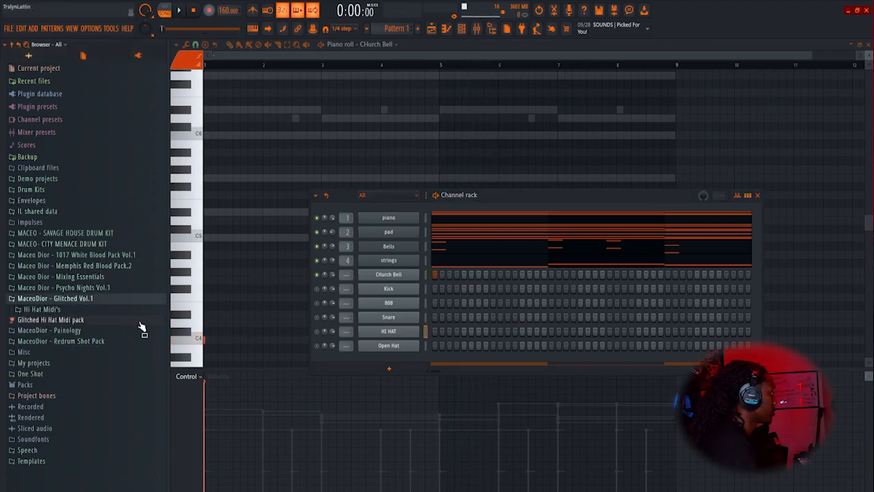
left_click(48, 309)
left_click_drag(54, 374, 268, 370)
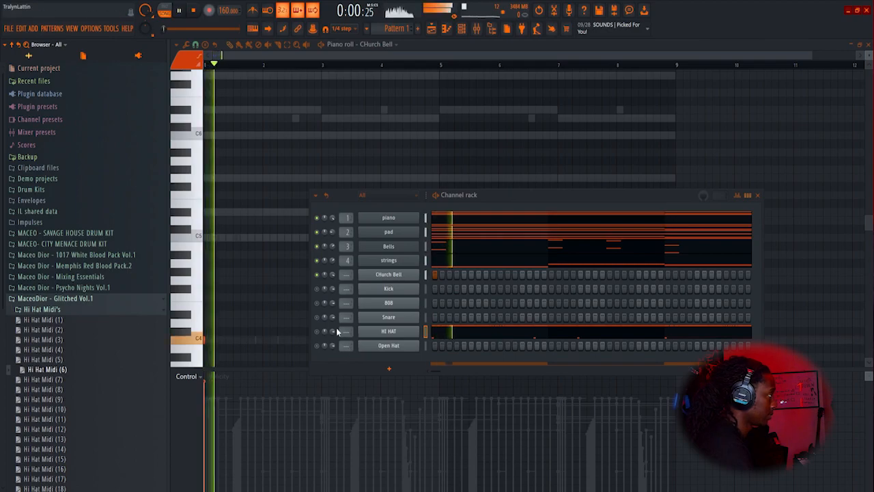
key("space")
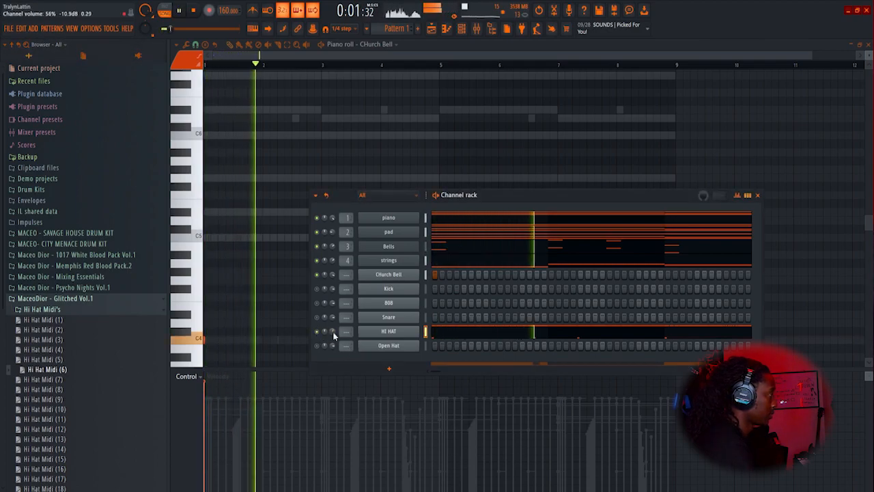
Step: Replace the HI HAT pattern with Hi Hat Midi (10), lower the channel volume to about 51%, and collapse the Glitched Vol.1 folder
left_click(41, 401)
left_click_drag(332, 332, 332, 345)
left_click(121, 409)
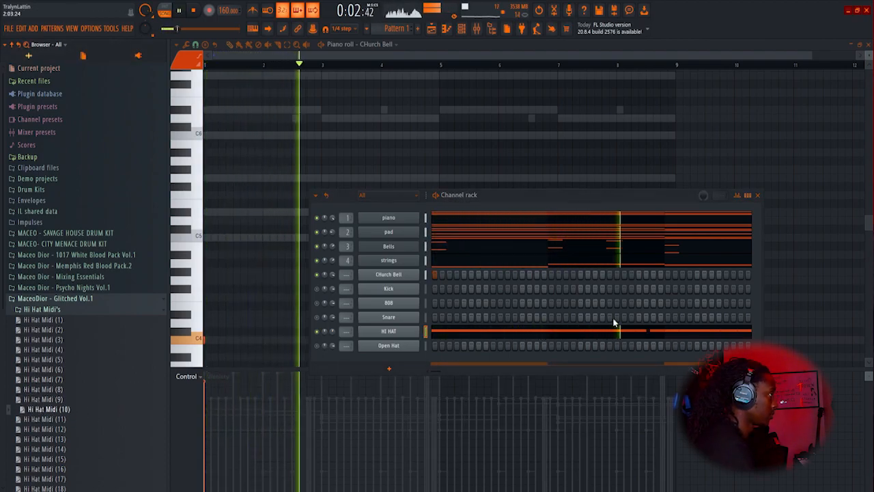
left_click_drag(333, 331, 332, 340)
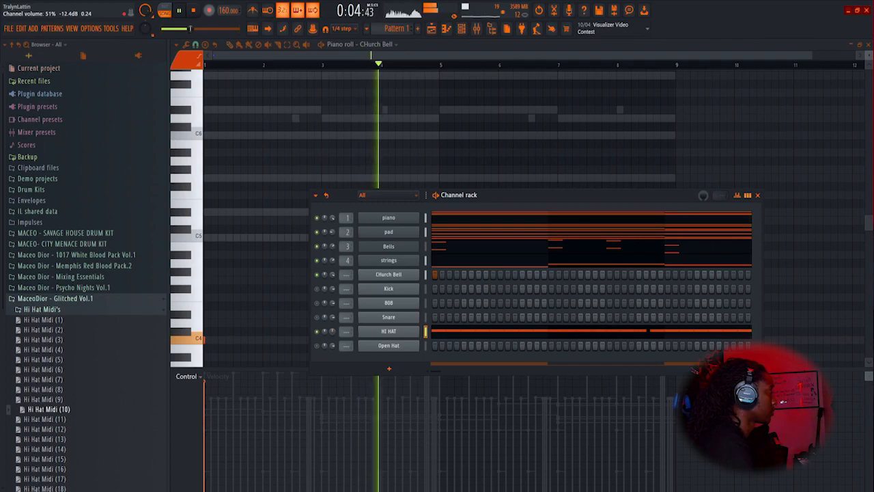
left_click(131, 299)
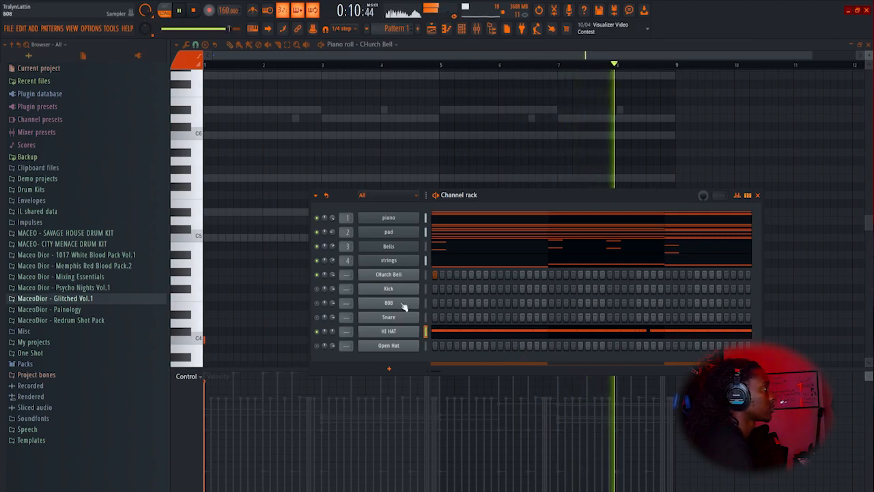
Step: Add snare hits on steps 9, 25 and 41, and open the snare's notes in the piano roll
left_click(493, 317)
left_click(609, 317)
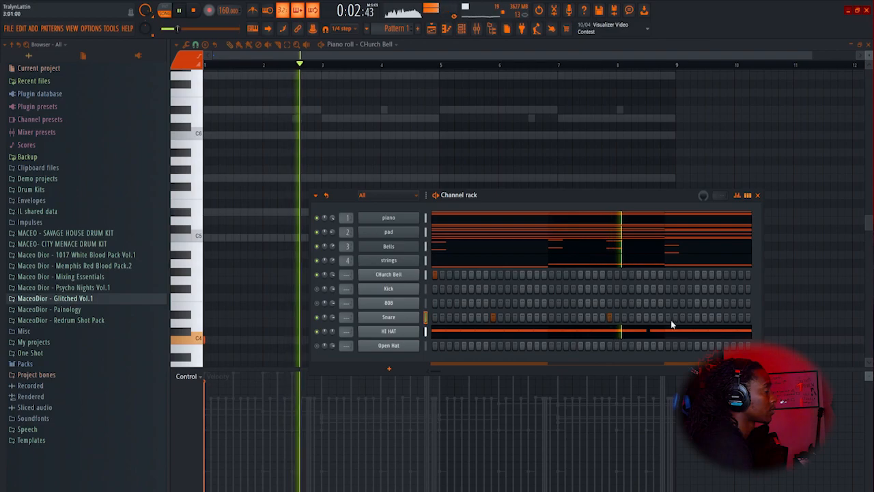
left_click(725, 316)
right_click(409, 317)
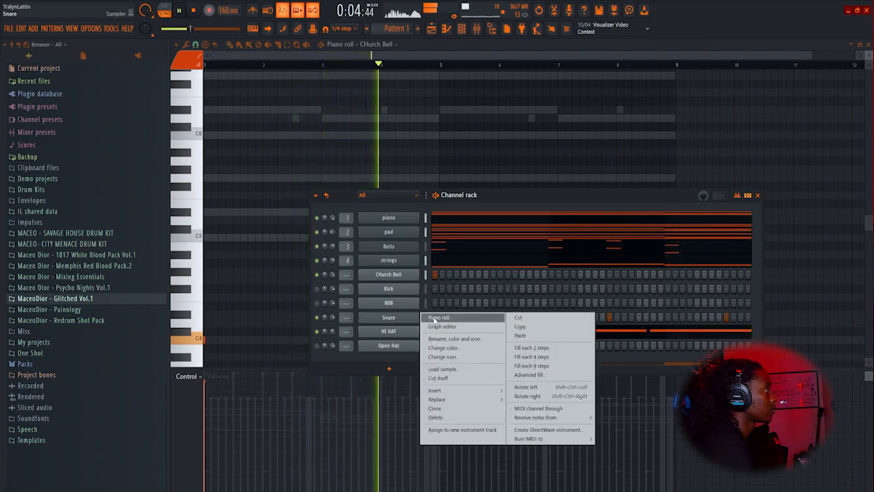
left_click(437, 318)
key("space")
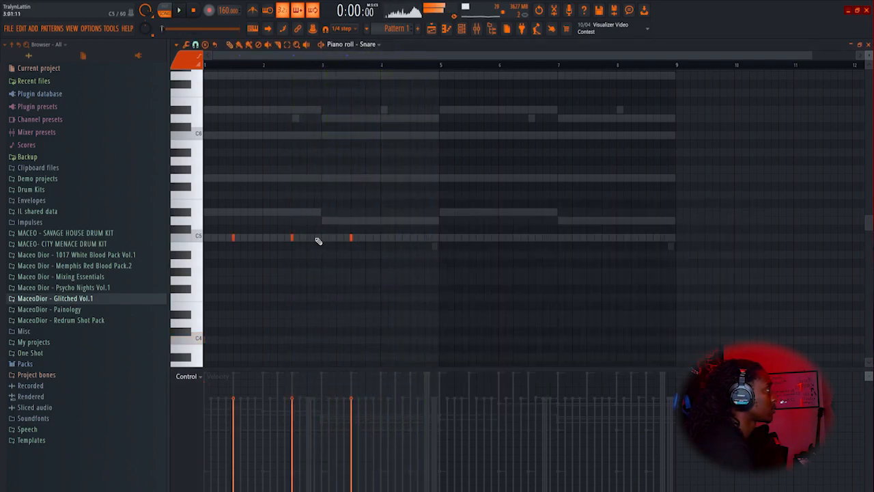
Step: Try an extra C5 snare hit early in bar 2 during playback
key("space")
left_click(269, 237)
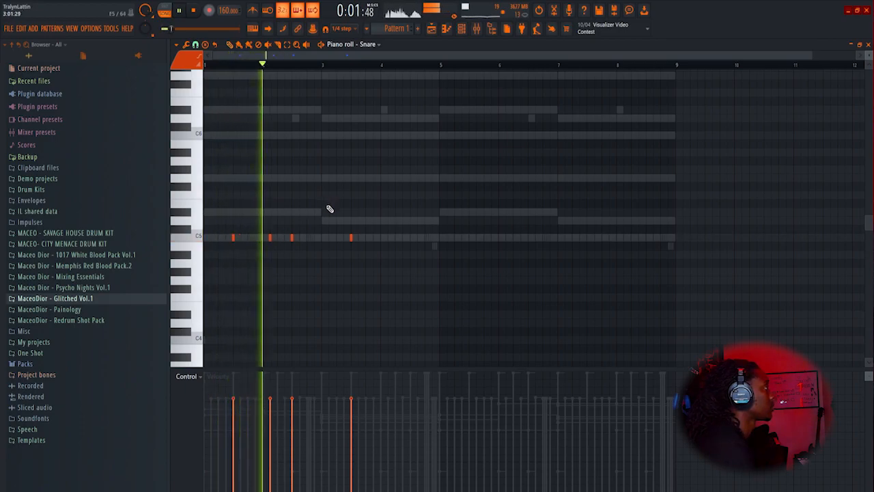
key("space")
right_click(272, 239)
Step: Add two C5 snare hits in bar 4, one near its start and one on beat three
left_click(394, 239)
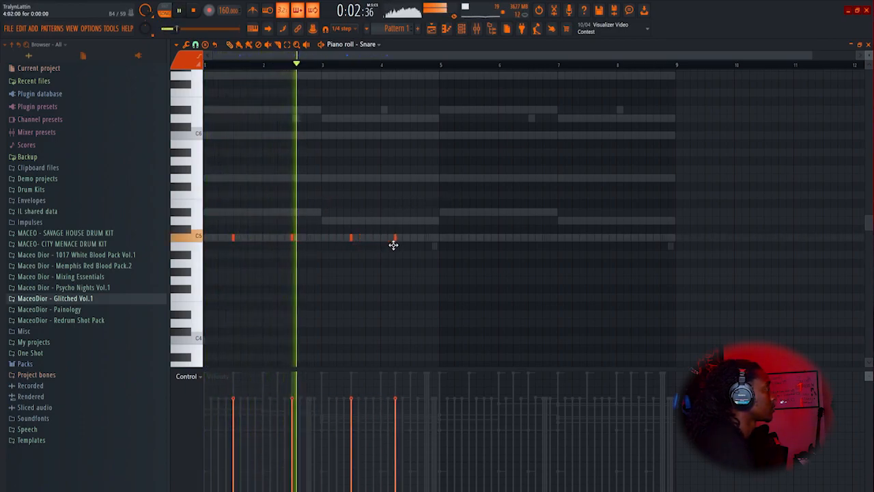
left_click_drag(416, 240, 387, 238)
left_click_drag(229, 237, 231, 236)
right_click(237, 238)
Step: Copy the four-bar snare pattern into bars 5 to 8 and play it back
key("space")
left_click_drag(473, 215, 198, 285, "ctrl")
left_click_drag(450, 260, 469, 256)
key("space")
Step: Open the 808's piano roll and add a C5 note at the start of bar 1
key("F6")
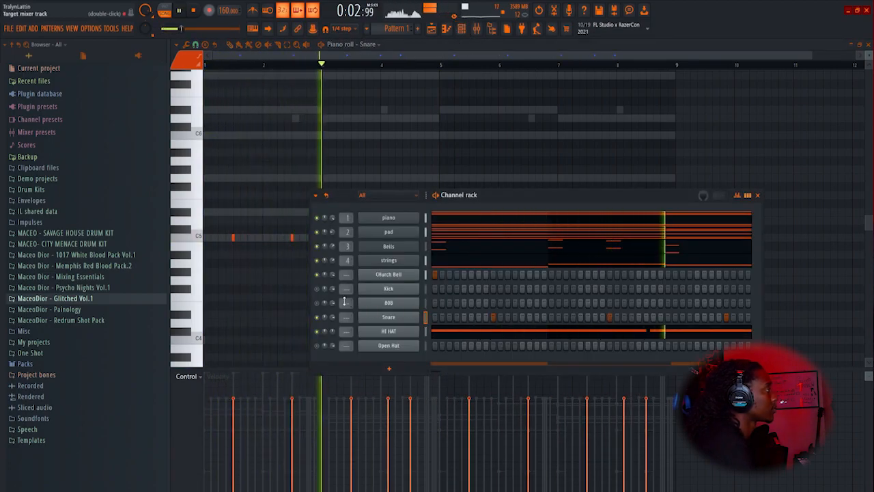
right_click(382, 303)
left_click(396, 306)
key("space")
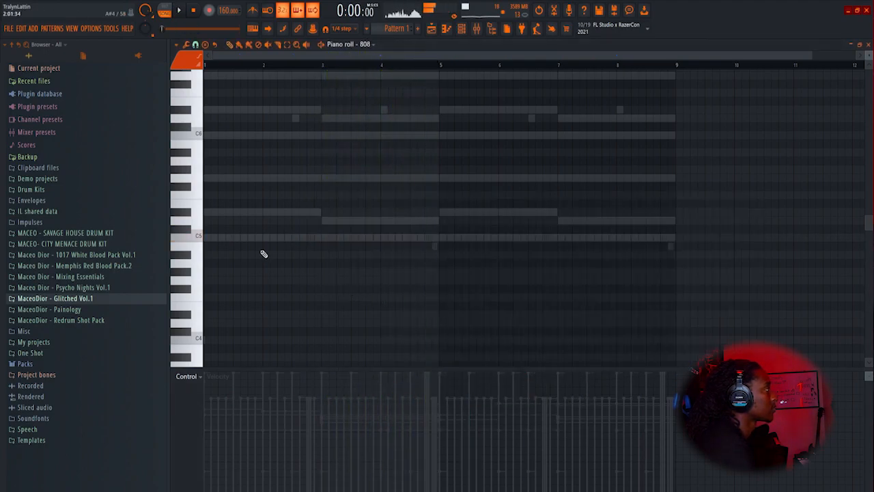
left_click(205, 237)
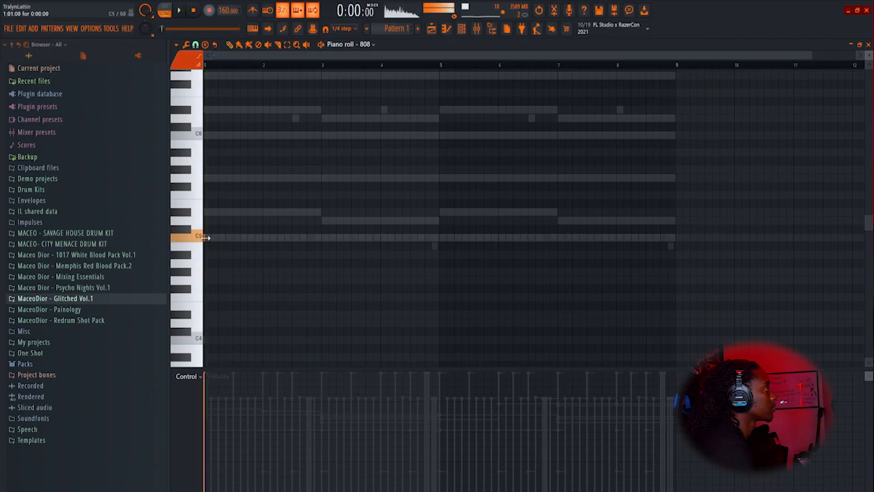
Step: Set the 808 channel to cut itself
left_click(469, 31)
right_click(396, 308)
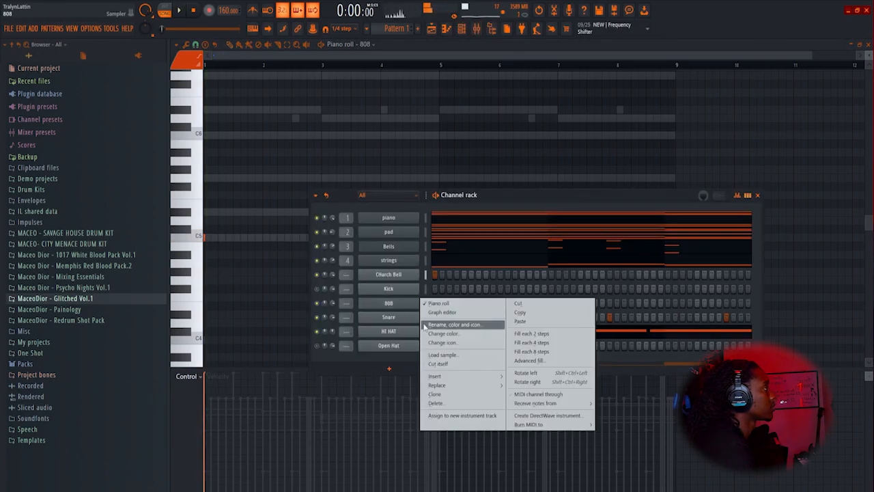
left_click(435, 364)
Step: Add five more C5 808 notes: two later in bar 1, one at the start of bar 3, and two in bar 4
left_click(227, 238)
key("space")
left_click(249, 239)
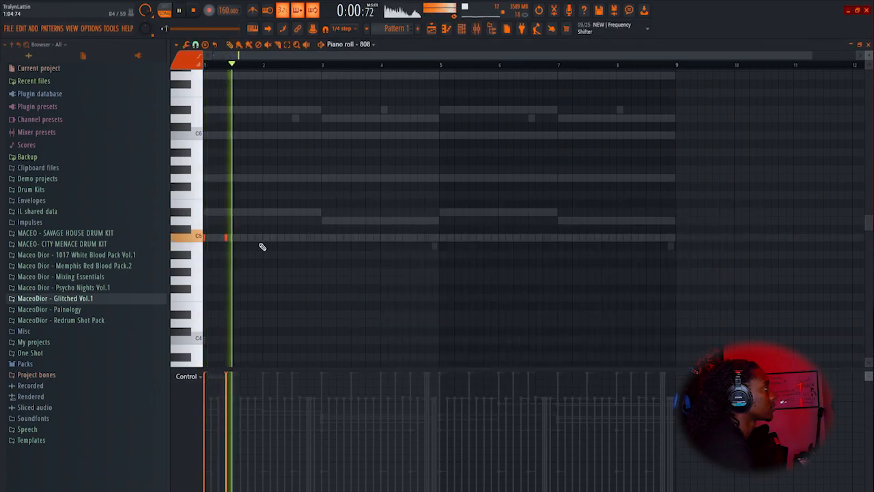
left_click(321, 238)
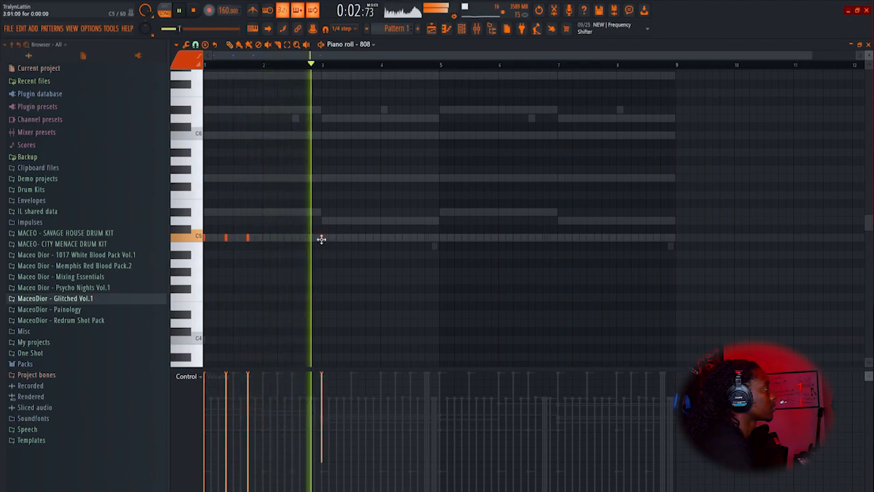
left_click(396, 239)
left_click(417, 238)
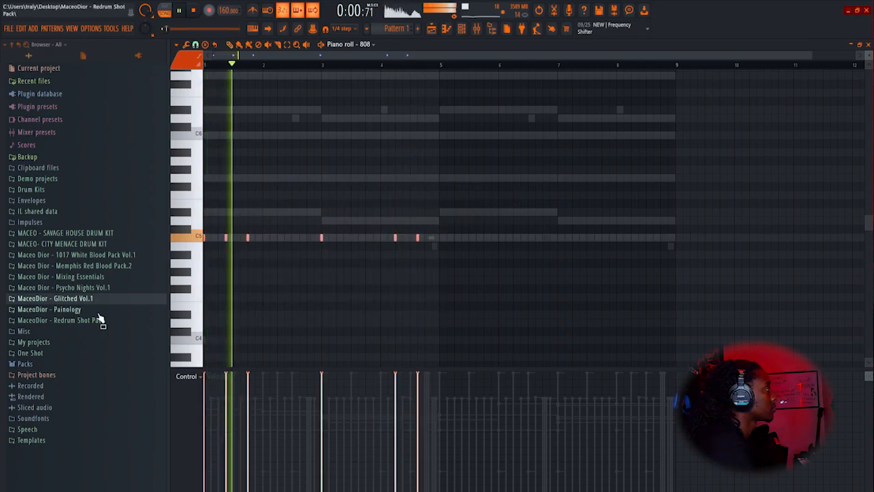
Step: Copy the four-bar 808 pattern into bars 5 to 8, with an additional C5 note at the end of bar 4
left_click_drag(226, 239, 464, 240)
right_click(464, 182)
scroll(425, 122, "up", 2)
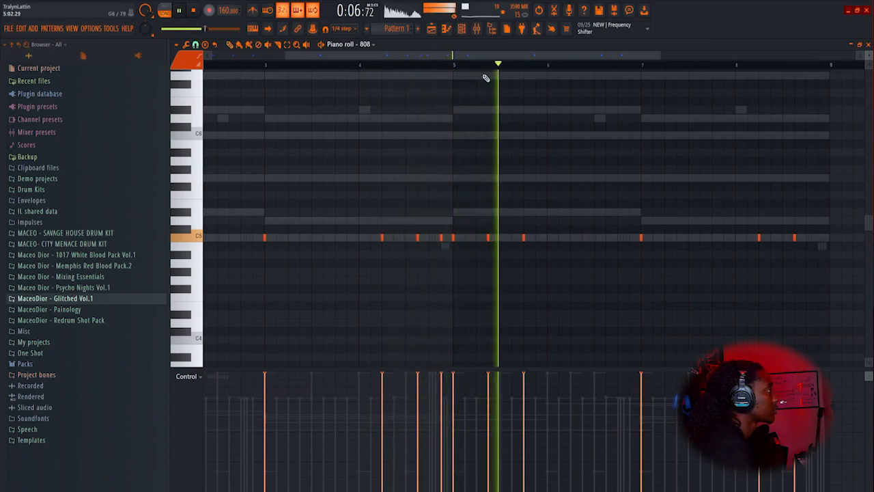
scroll(483, 71, "down", 2)
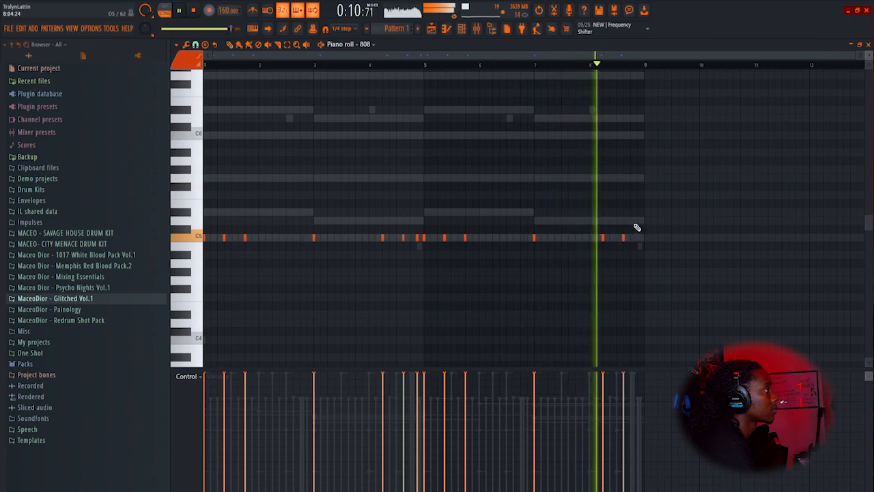
Step: Raise the two 808 notes in bar 8 to D5 and add another D5 note at the end of that bar
left_click(513, 64)
left_click_drag(662, 200, 605, 259)
key("space")
left_click_drag(602, 219, 602, 219)
key("space")
left_click(690, 184, "ctrl")
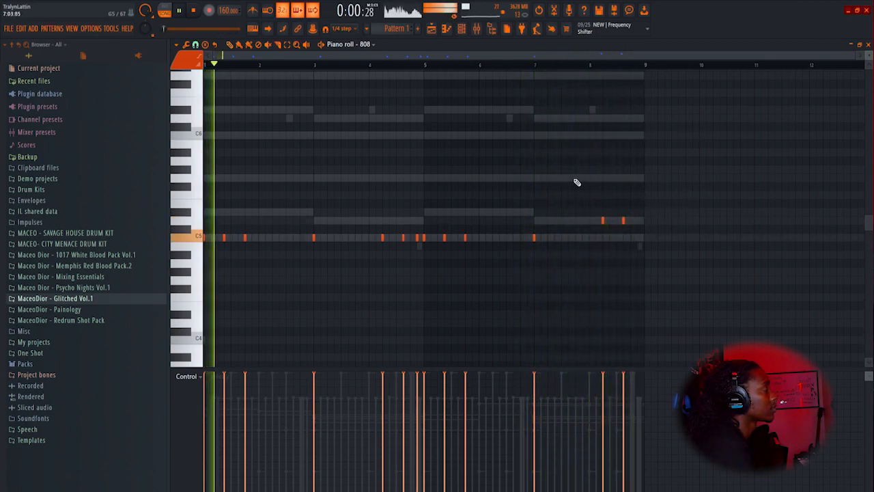
left_click(635, 221)
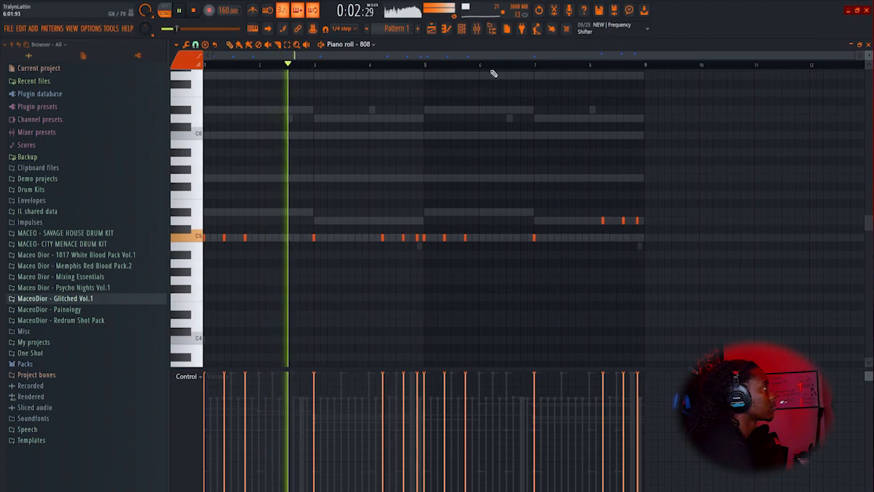
Step: Open the Kick's piano roll and build bar 1 with three A#4 hits matching the 808 rhythm
key("F6")
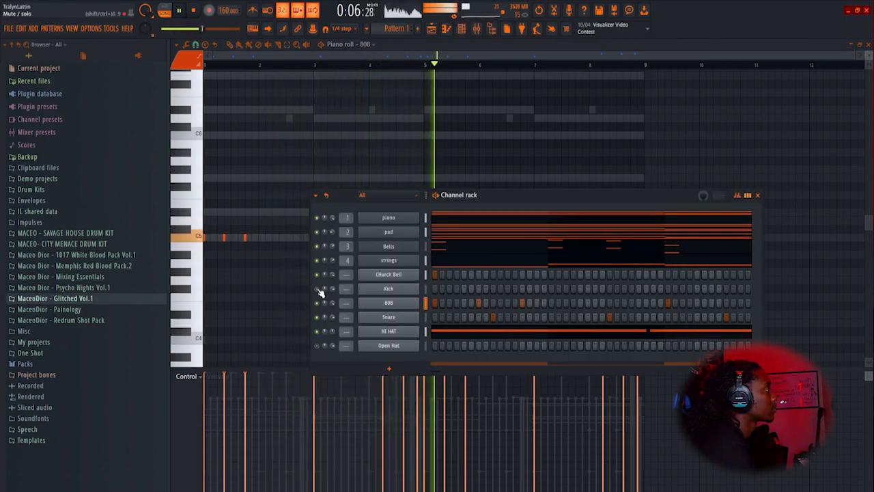
right_click(402, 292)
left_click(451, 291)
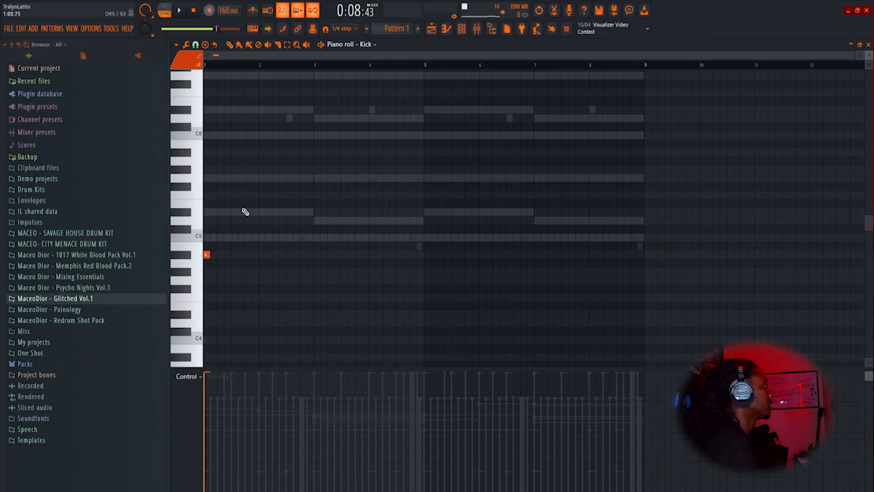
key("space")
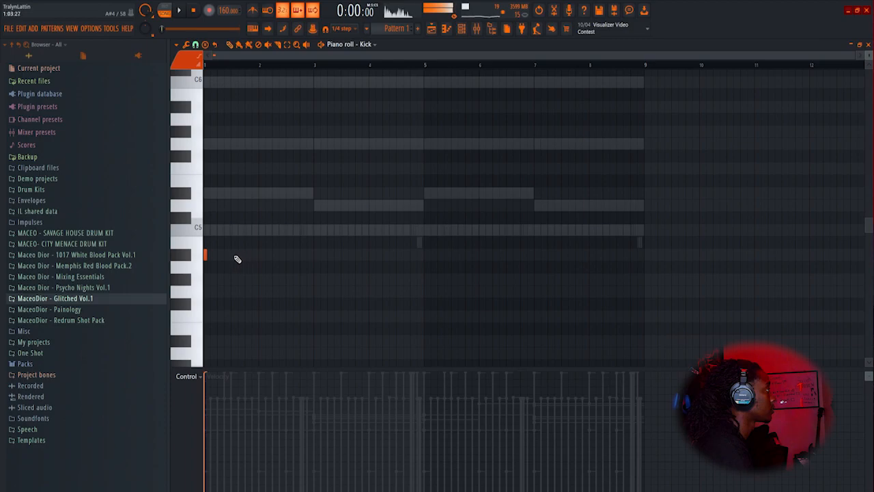
left_click(225, 256)
left_click(247, 255)
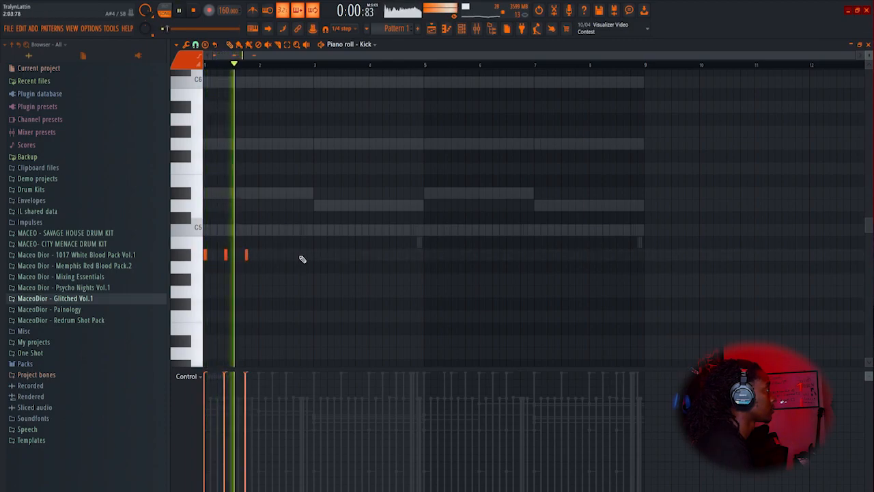
Step: Add A#4 kicks at the end of bar 2, the start of bar 3, and at two further points in bar 3
left_click(308, 255)
left_click(318, 255)
left_click_drag(315, 260, 313, 260)
left_click(295, 65)
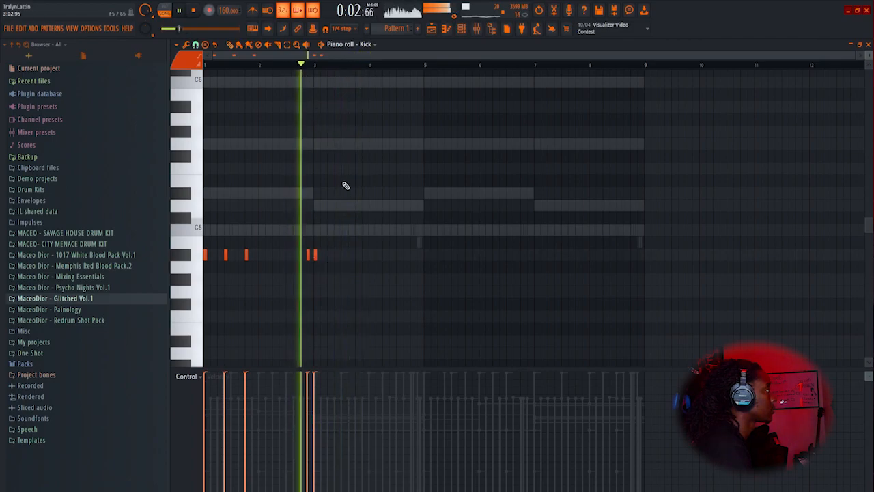
left_click(335, 256)
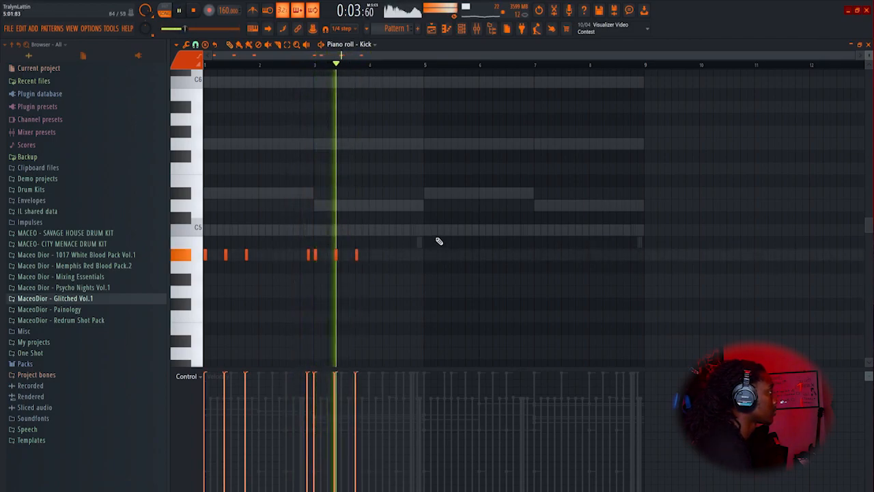
Step: Add two closely spaced A#4 kicks late in bar 4 and one at the start of bar 5
left_click(412, 255)
left_click(417, 255)
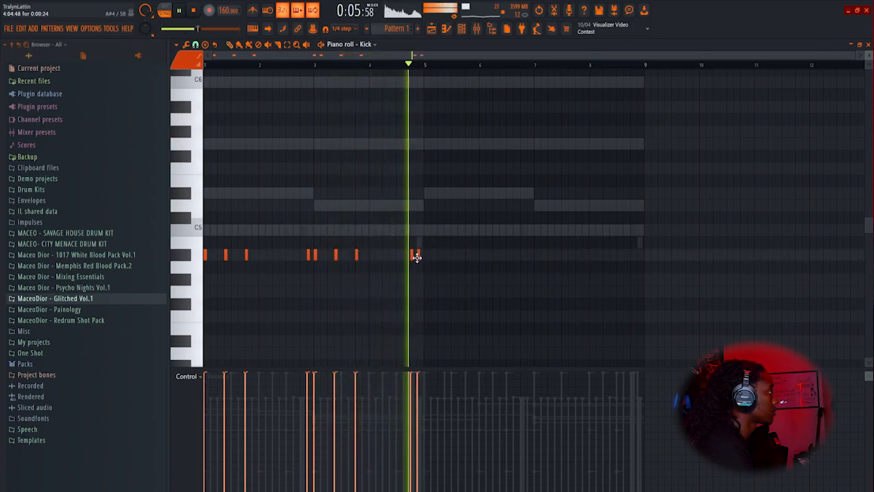
key("space")
scroll(410, 69, "up", 2)
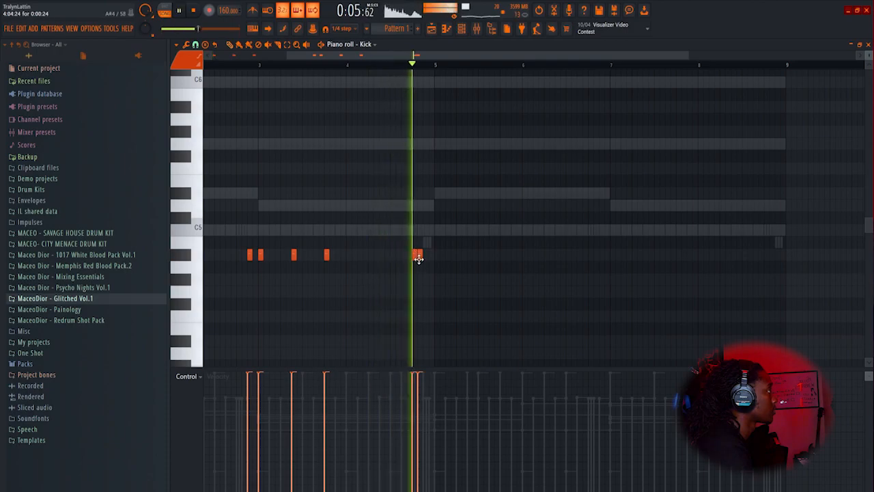
left_click(437, 255)
key("space")
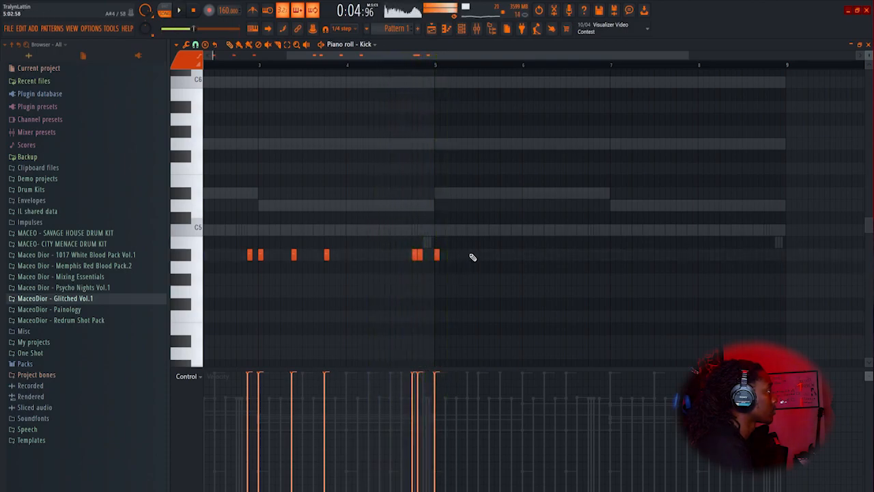
Step: Duplicate the four-bar kick pattern and shift the copy into line with the start of bar 5
scroll(439, 75, "down", 2)
left_click_drag(443, 318, 206, 216)
key("ctrl+b")
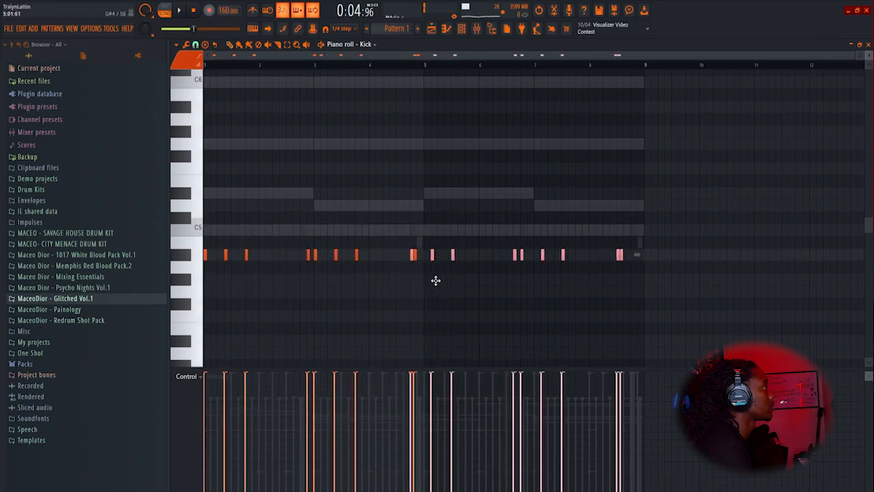
key("shift+Left")
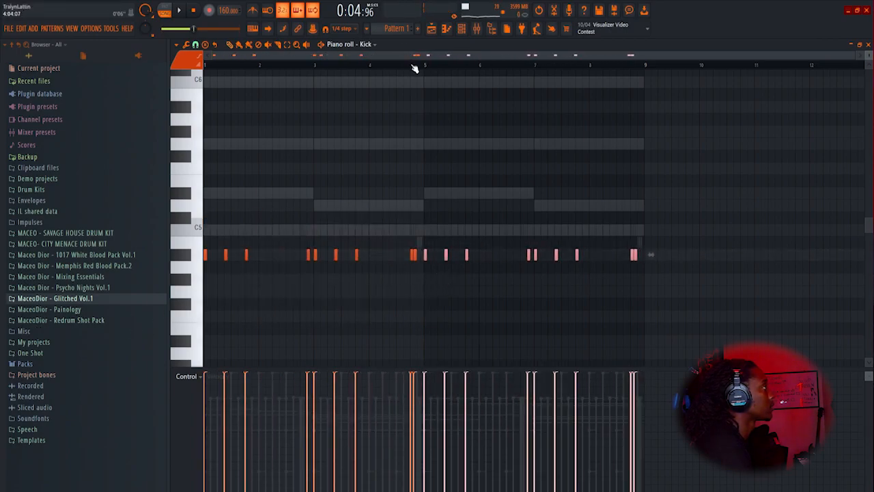
Step: Add open hat hits on steps 5, 21 and 29 while playing the beat
key("F6")
key("space")
key("space")
key("space")
left_click(463, 347)
right_click(458, 347)
key("space")
key("space")
left_click(580, 347)
left_click(639, 348)
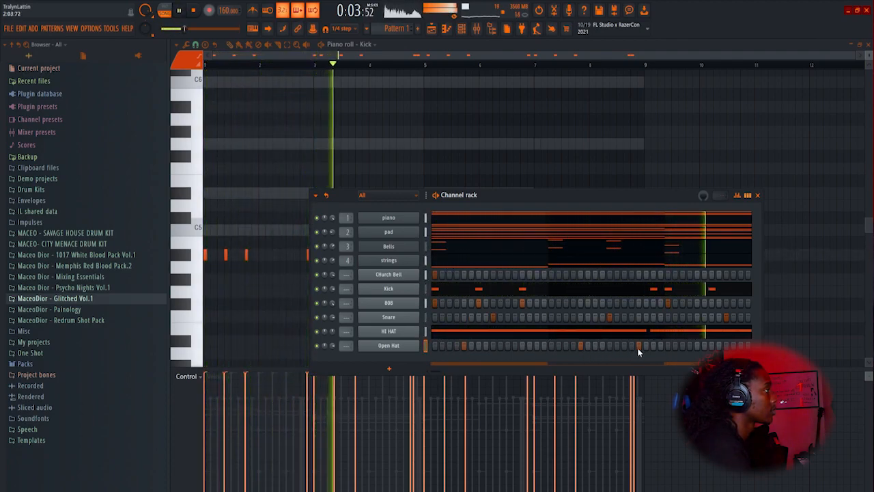
Step: Add a C5 open hat hit a quarter of the way into bar 3 in the piano roll while the beat plays
right_click(416, 345)
left_click(434, 347)
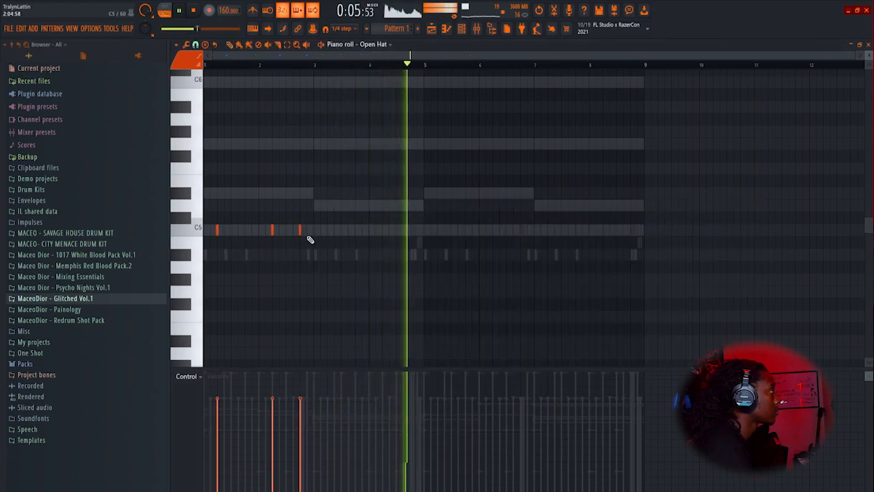
key("space")
key("space")
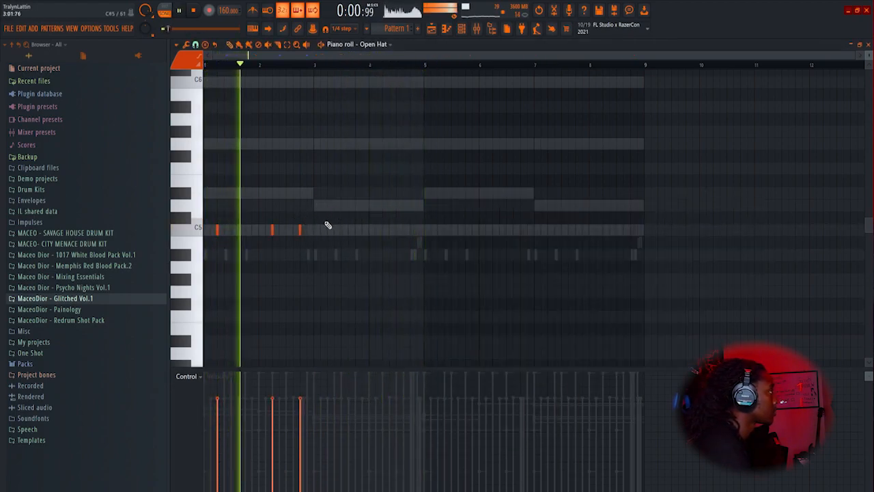
left_click(327, 229)
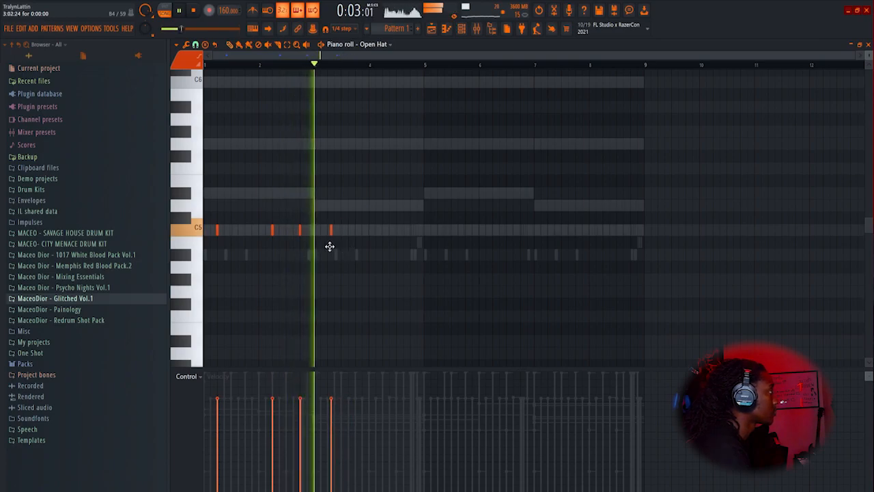
Step: Duplicate the four open hat hits so the copy lines up with the start of bar 5
left_click_drag(196, 268, 198, 265)
key("ctrl+b")
left_click(516, 144, "ctrl")
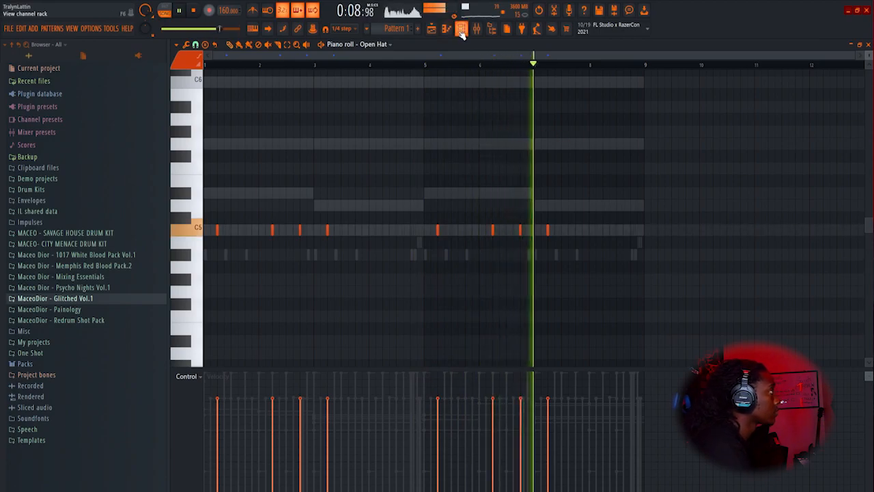
Step: Transpose the piano, pad, Bells, strings and 808 channels together up by 3 semitones
key("F6")
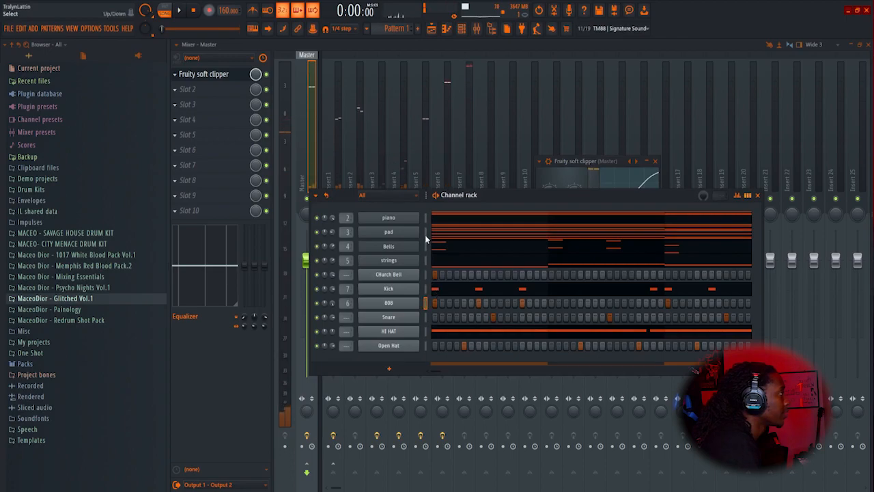
left_click_drag(426, 261, 426, 217)
left_click(315, 195)
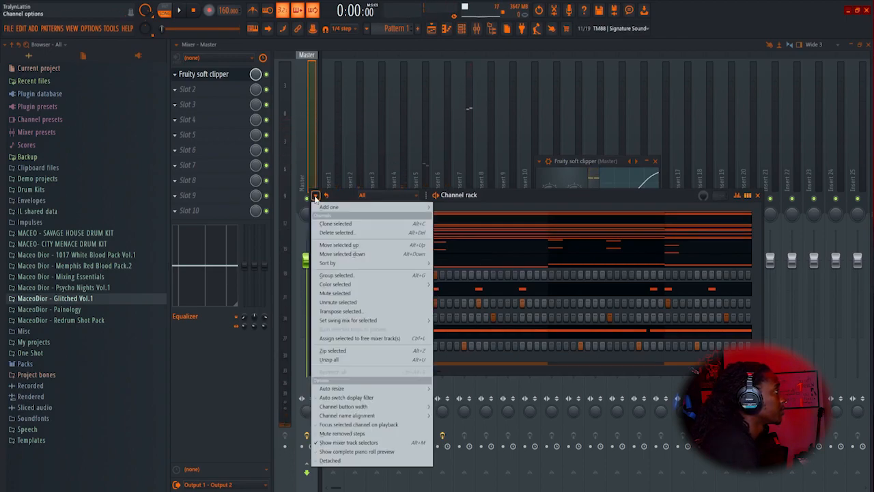
left_click(333, 311)
type("3")
key("Return")
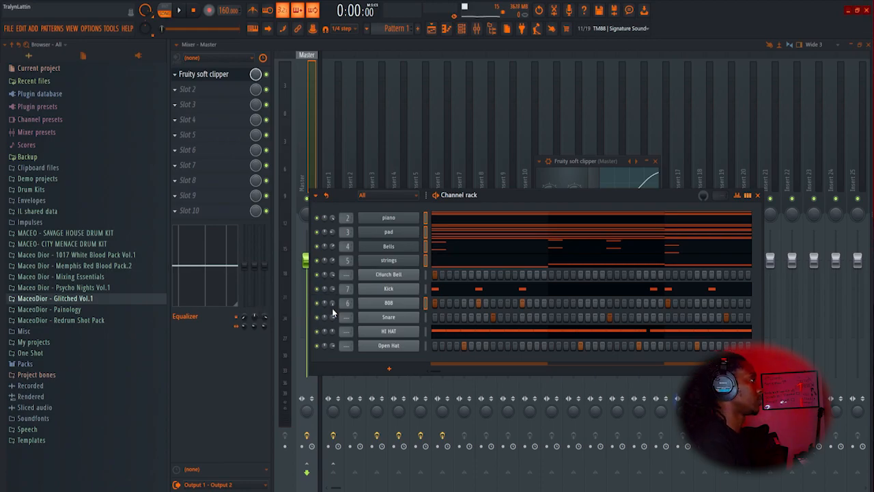
Step: Select the church bell channel and play the beat to check the transposed parts against the mixer levels
left_click(417, 276)
left_click(417, 276)
key("F9")
key("F9")
key("space")
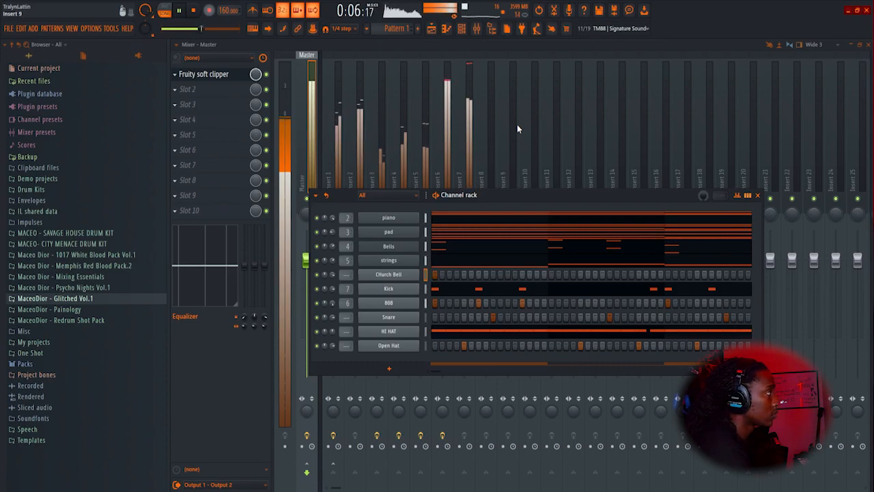
Step: Add a third A#4 kick directly after the closely spaced pair near the end of bar 8
left_click(445, 290)
scroll(658, 77, "up", 3)
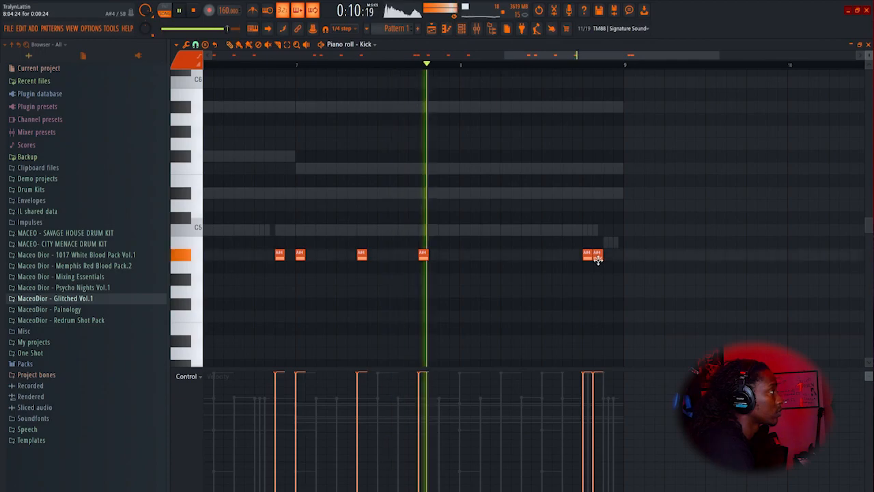
left_click(608, 254)
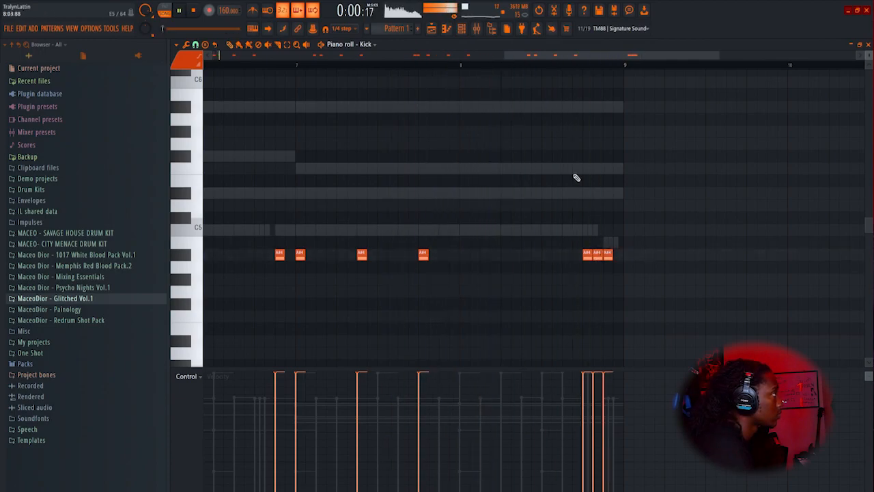
Step: Stop playback and show the playlist arrangement together with the channel rack
key("space")
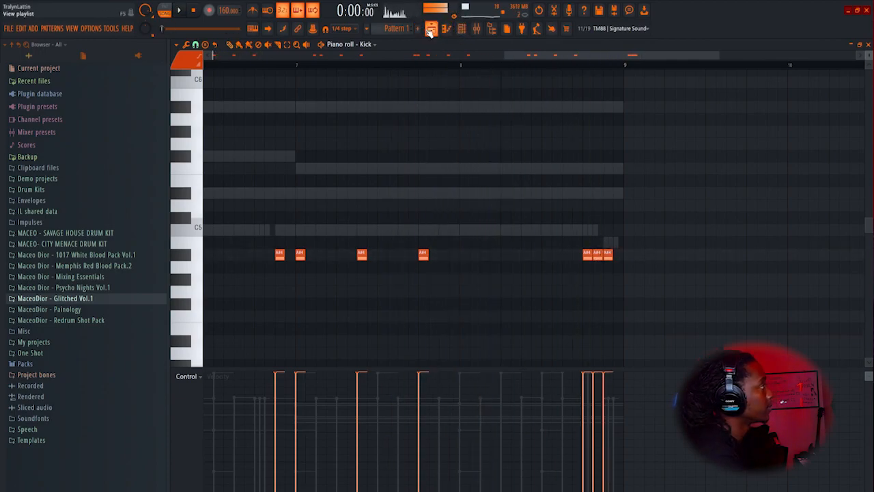
left_click(430, 29)
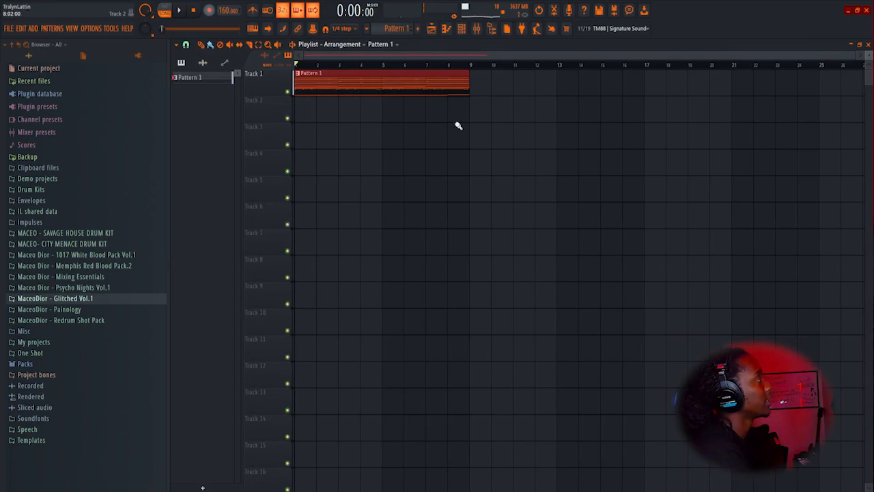
left_click(462, 28)
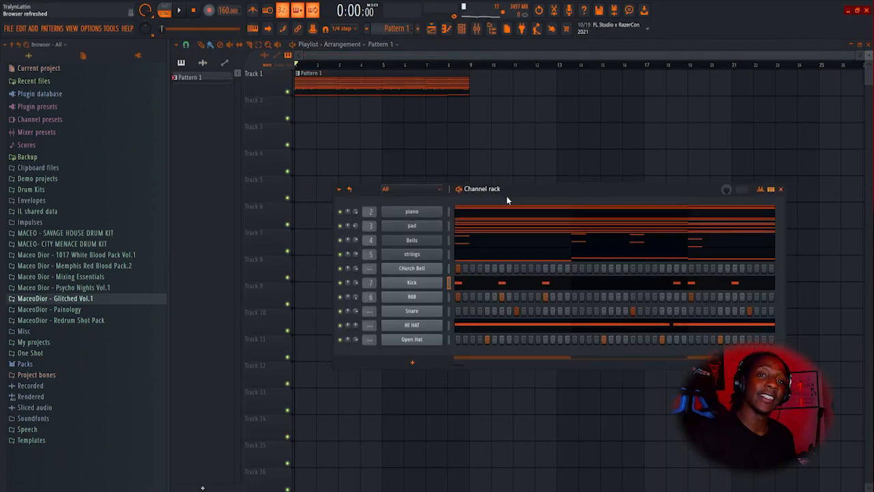